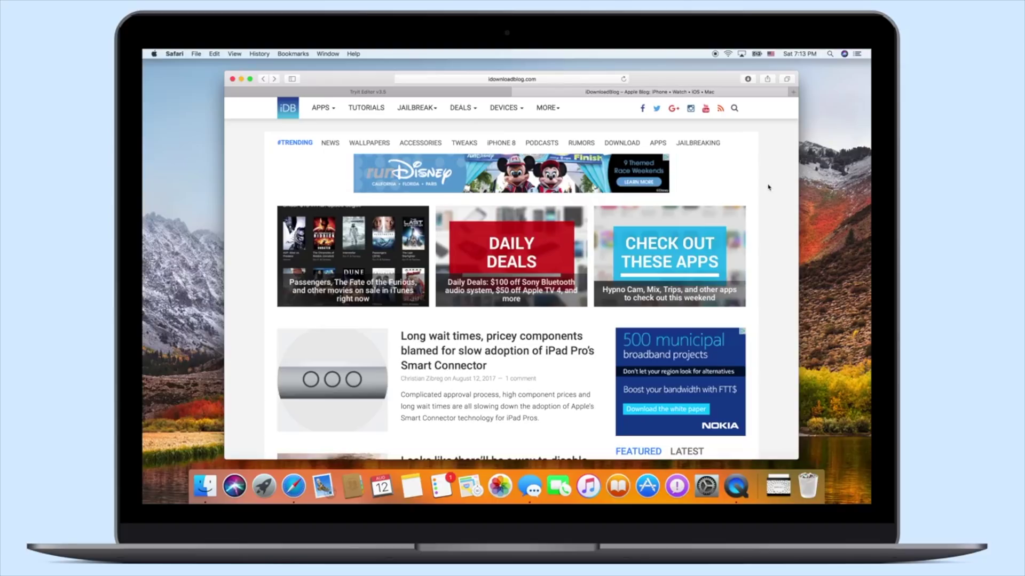
Open the iPad Pro Smart Connector article and view it in Reader.
scroll(611, 315, down, 10)
scroll(612, 316, up, 10)
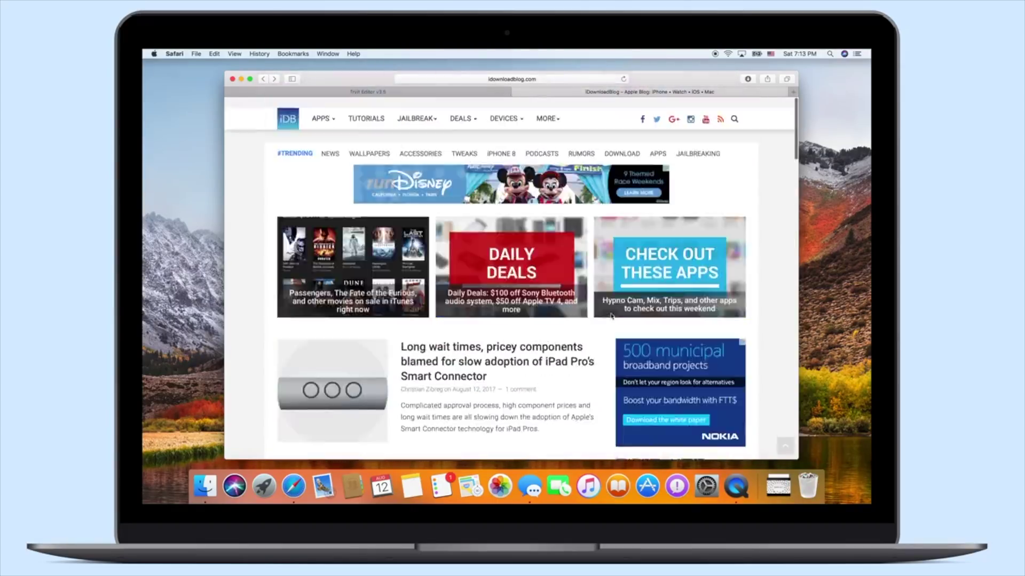
scroll(611, 316, down, 3)
scroll(612, 316, up, 3)
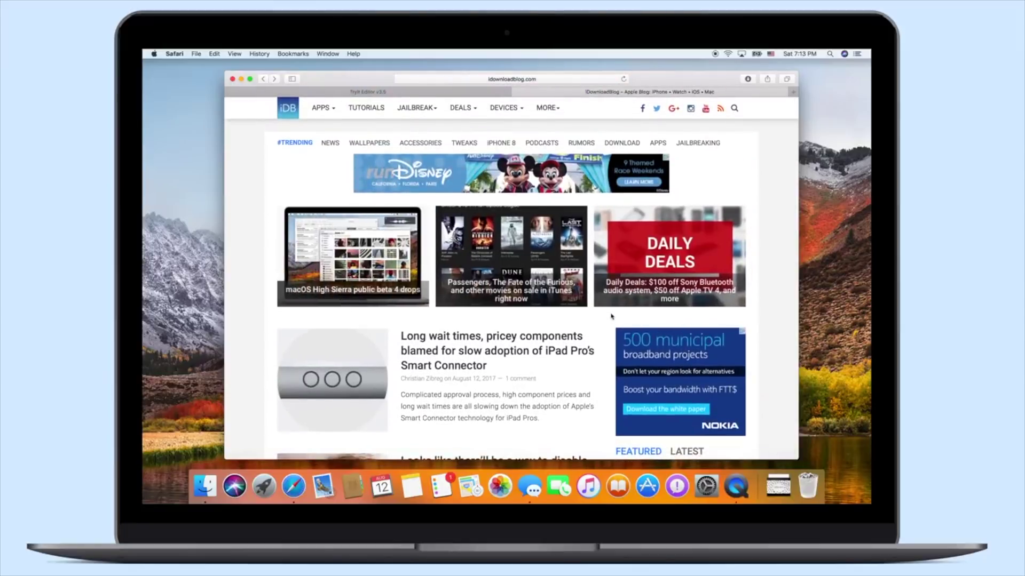
click(510, 336)
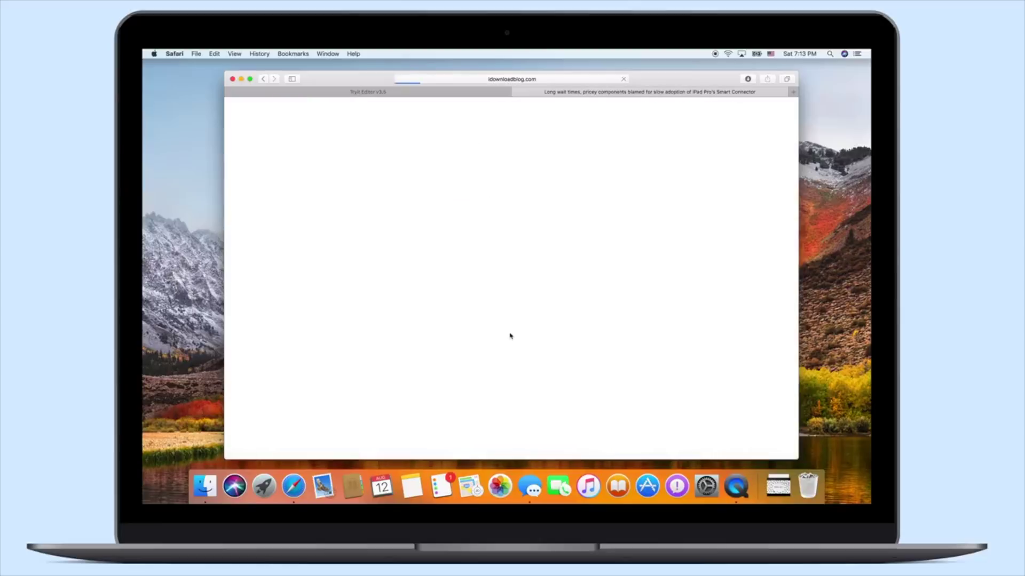
key(super+shift+r)
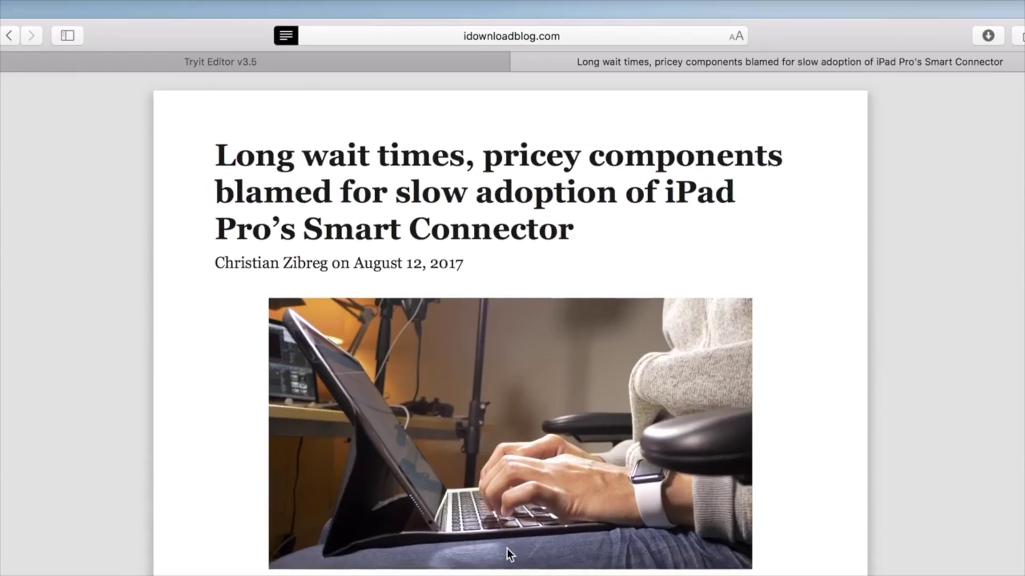
scroll(507, 552, down, 20)
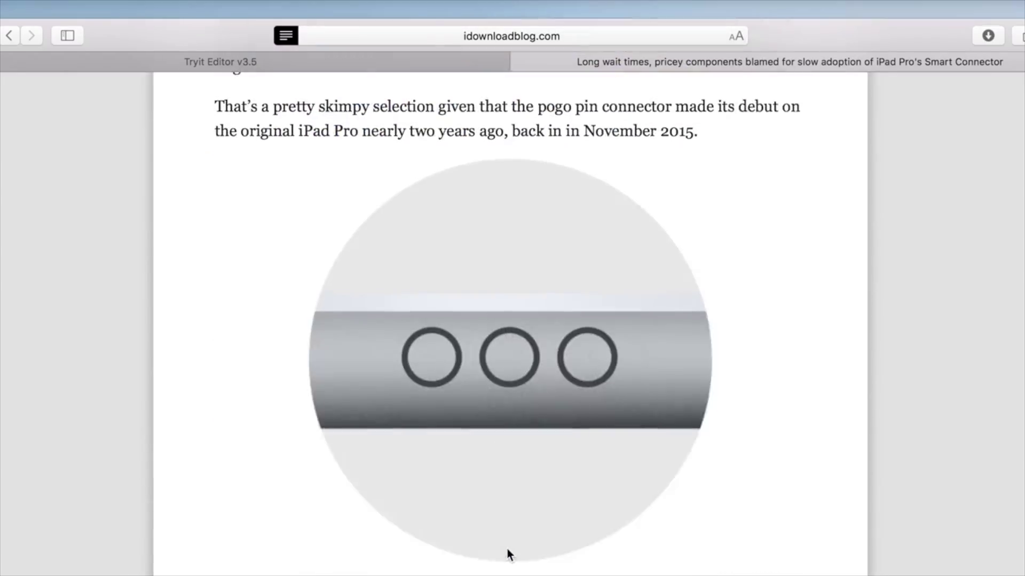
scroll(508, 555, up, 20)
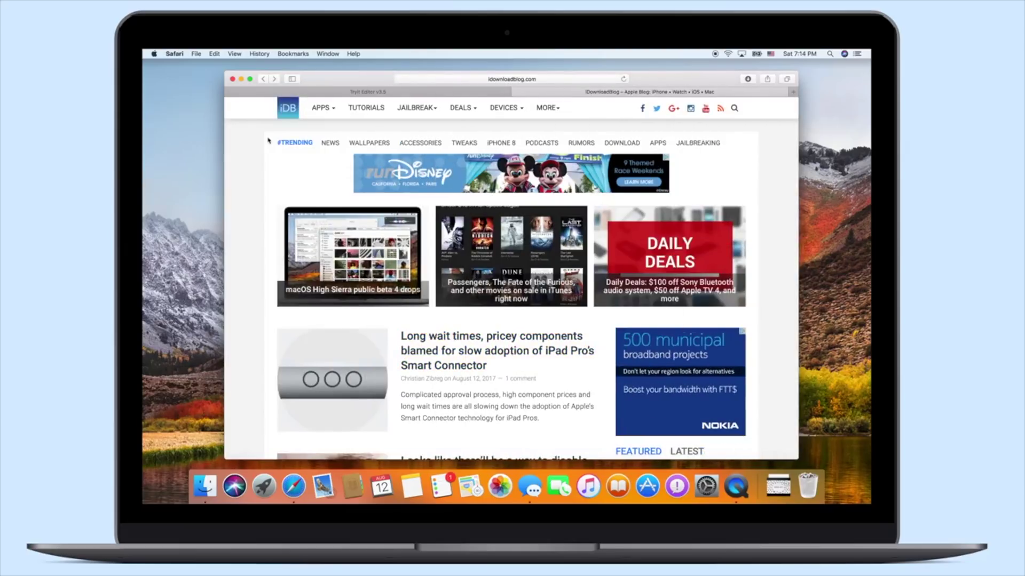
Turn off Use Reader and content blockers in idownloadblog.com's website settings.
click(195, 52)
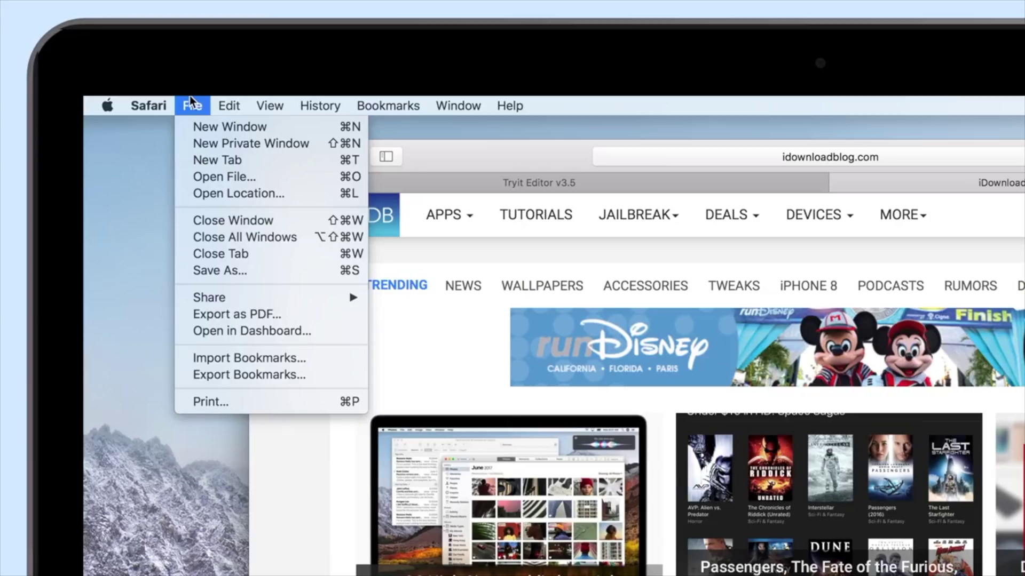
mouse_move(169, 106)
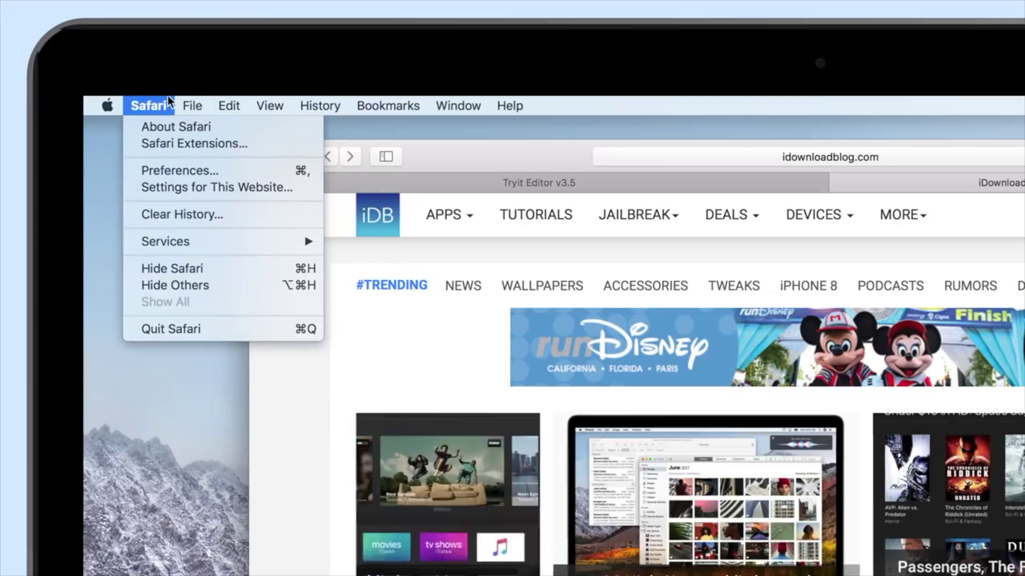
click(130, 189)
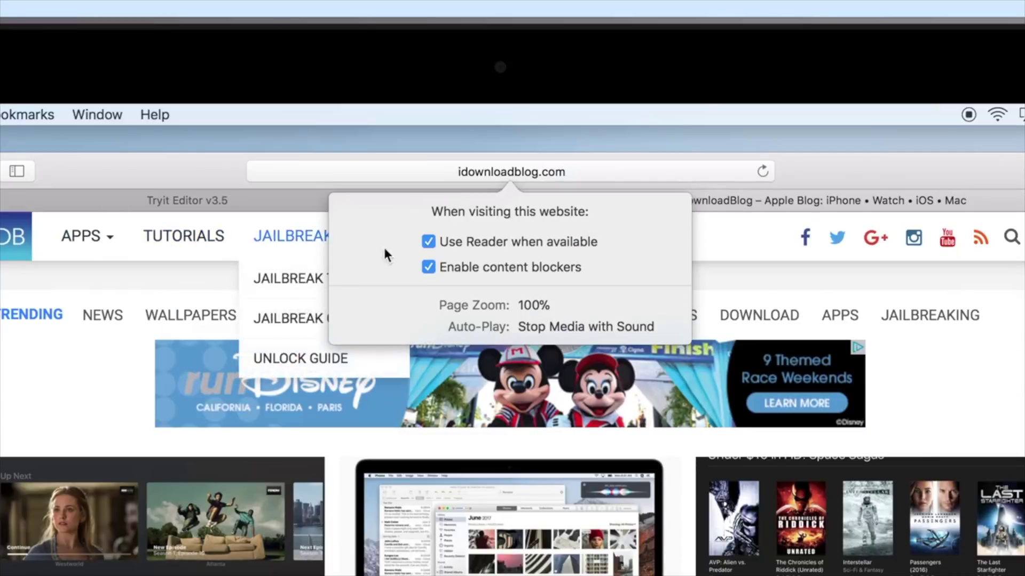
click(429, 243)
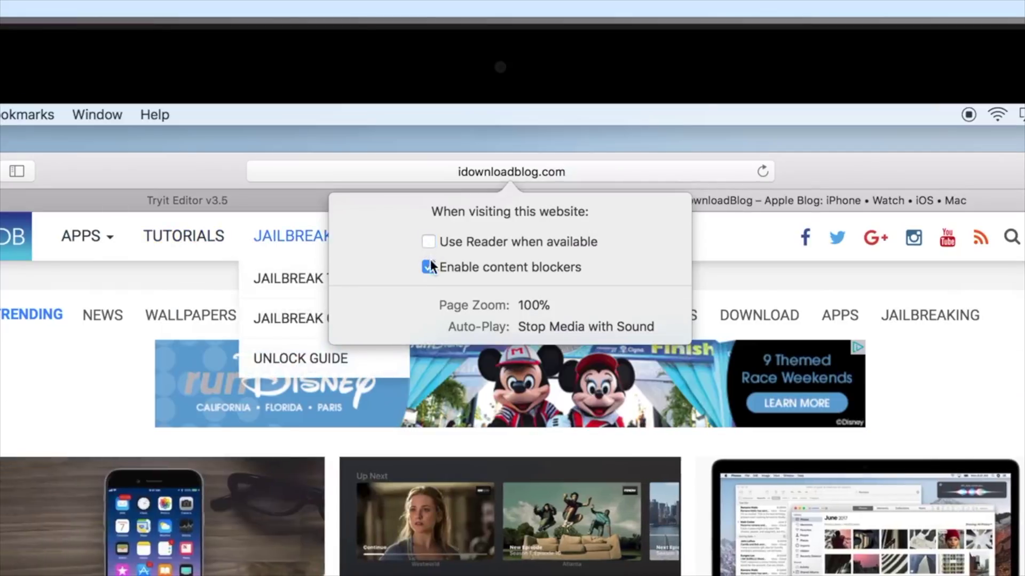
click(429, 268)
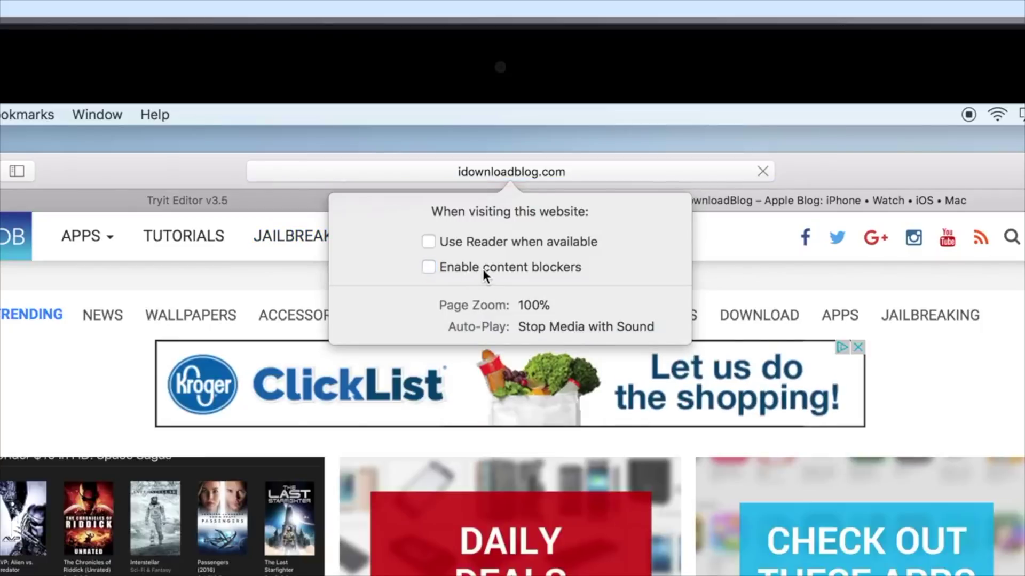
Set idownloadblog.com's page zoom to 85% and leave auto-play on Stop Media with Sound.
click(540, 305)
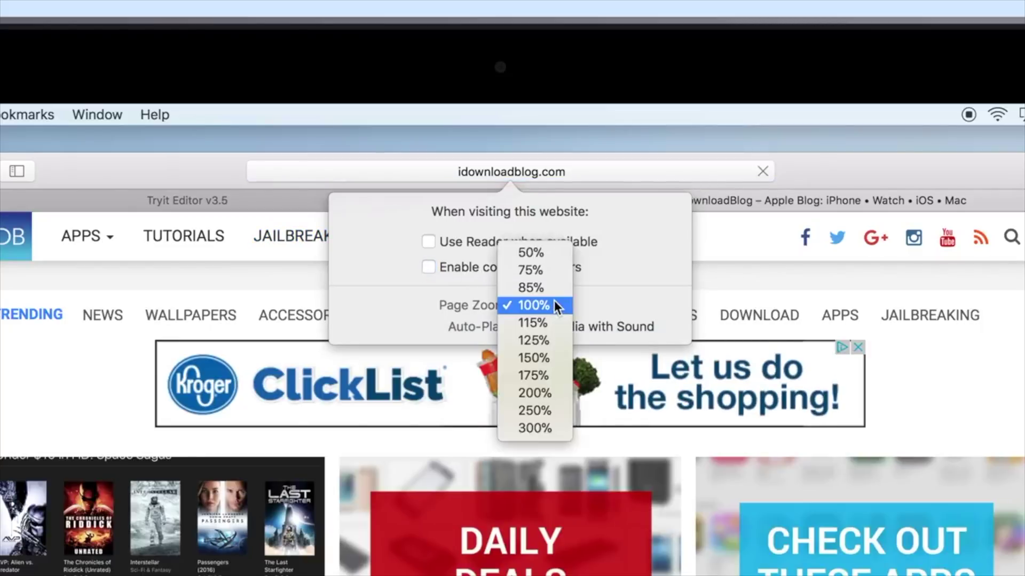
click(543, 341)
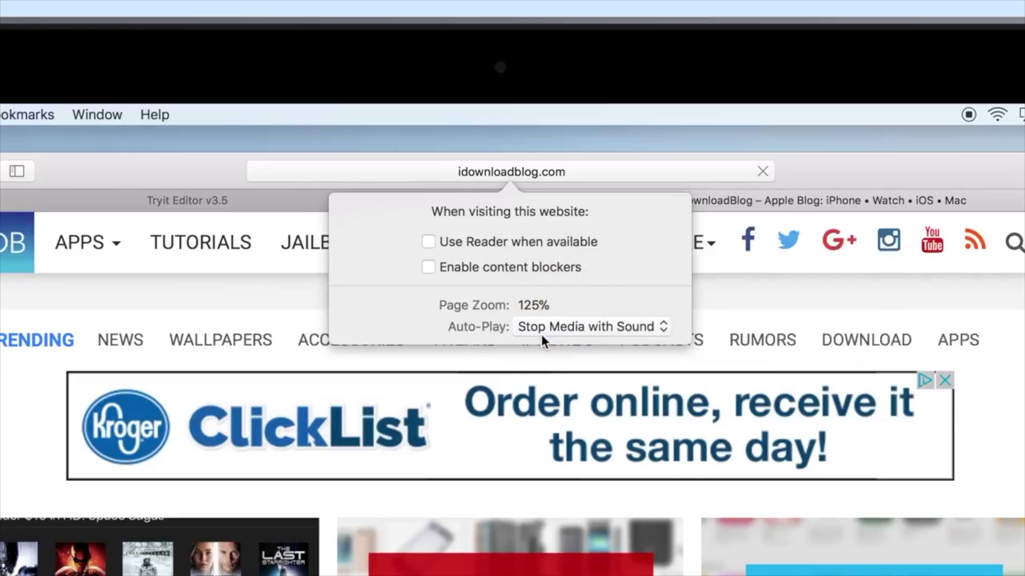
click(536, 306)
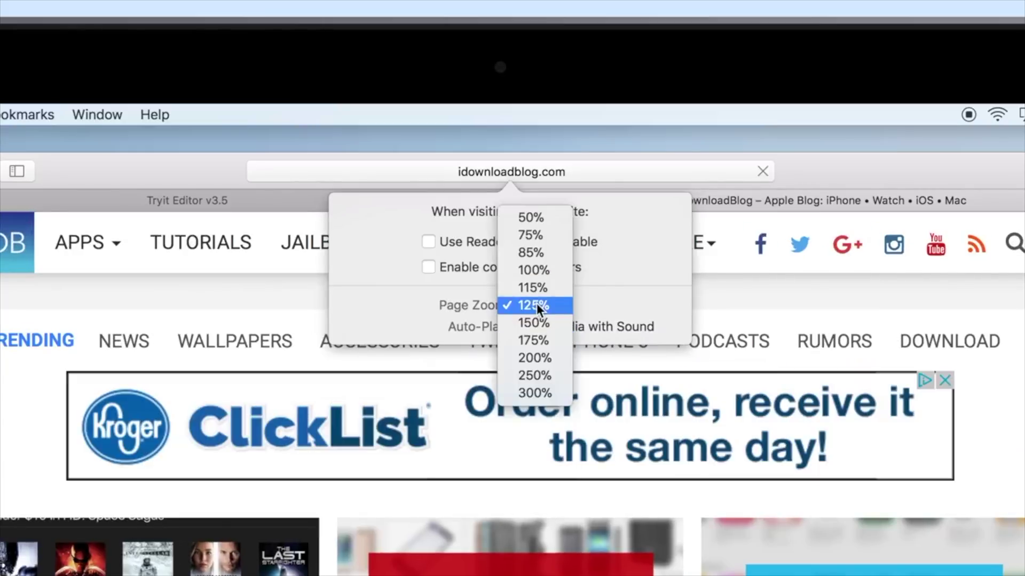
click(542, 261)
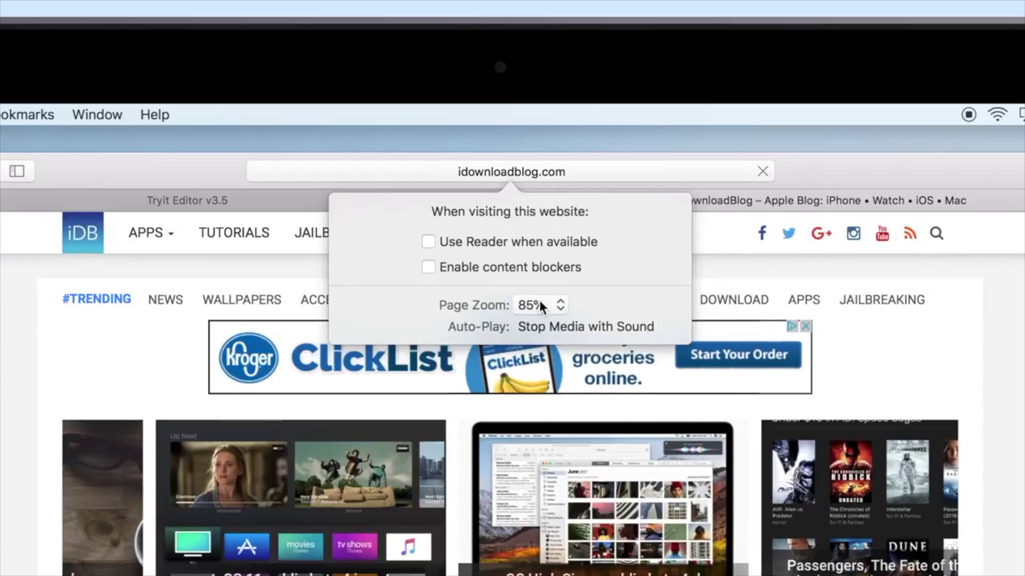
click(651, 334)
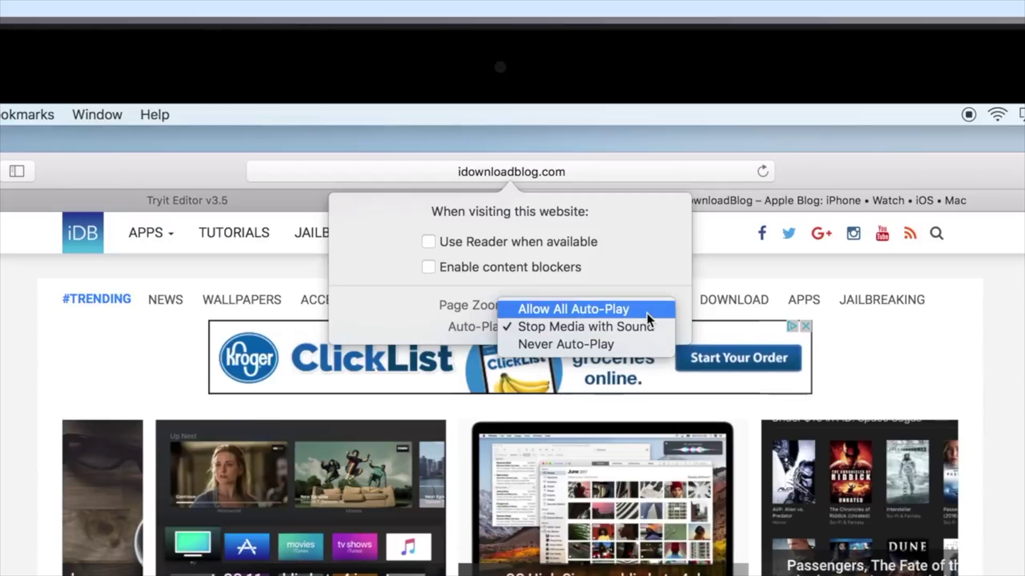
click(664, 285)
click(1014, 367)
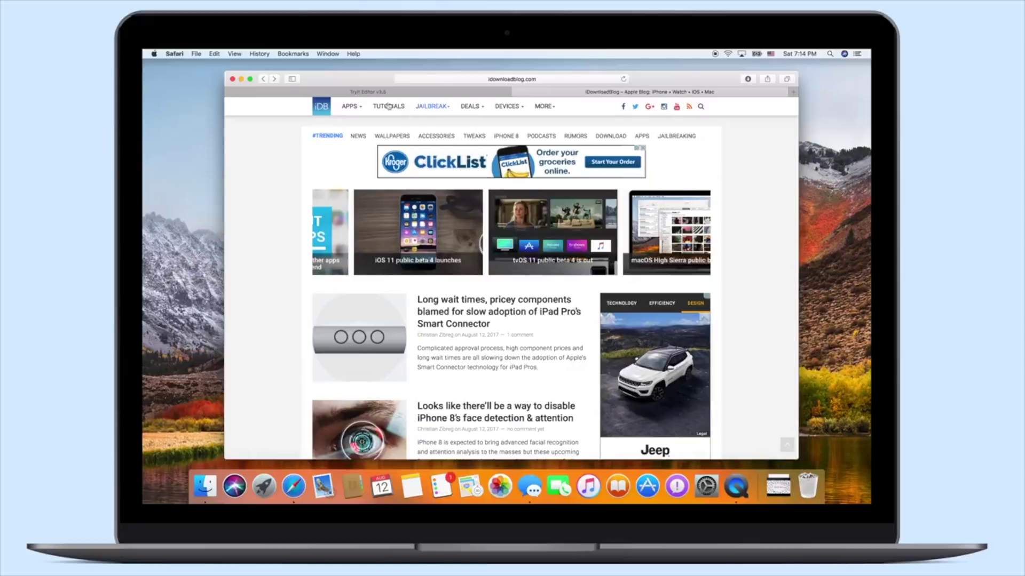
In Websites preferences, review Content Blockers, Auto-Play, Page Zoom, Camera, Microphone, Location and Notifications.
click(190, 53)
mouse_move(174, 53)
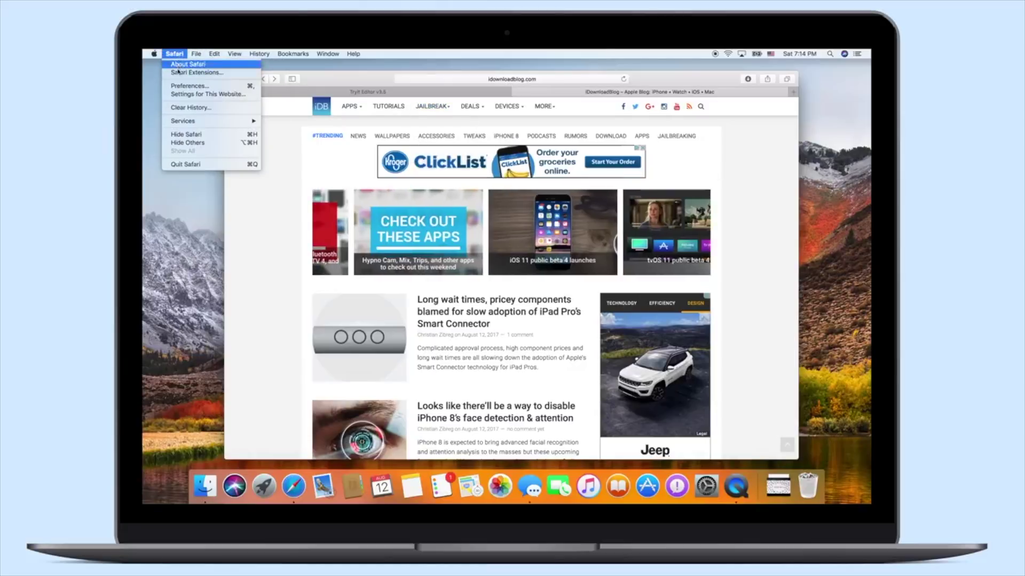
click(167, 86)
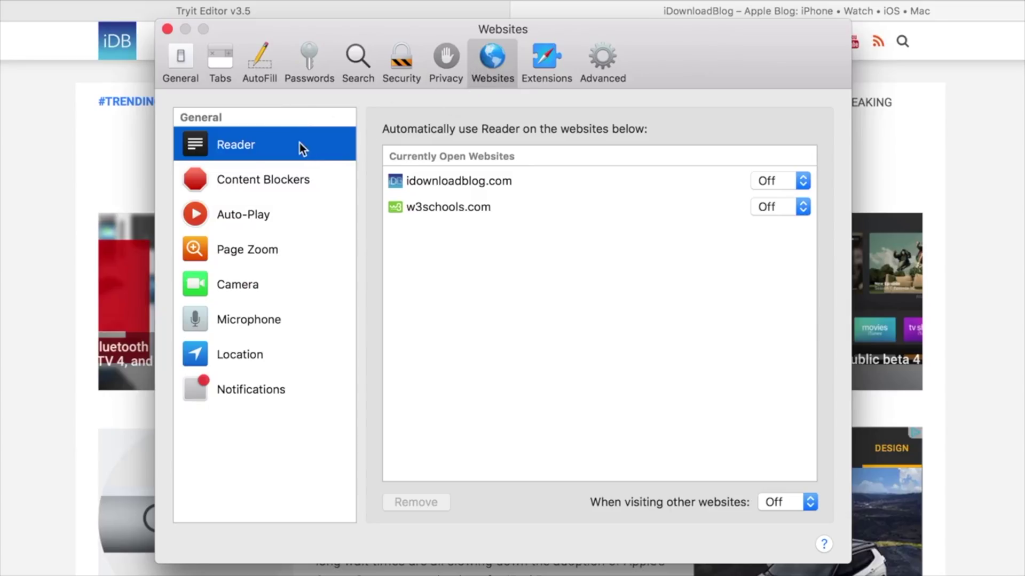
click(311, 178)
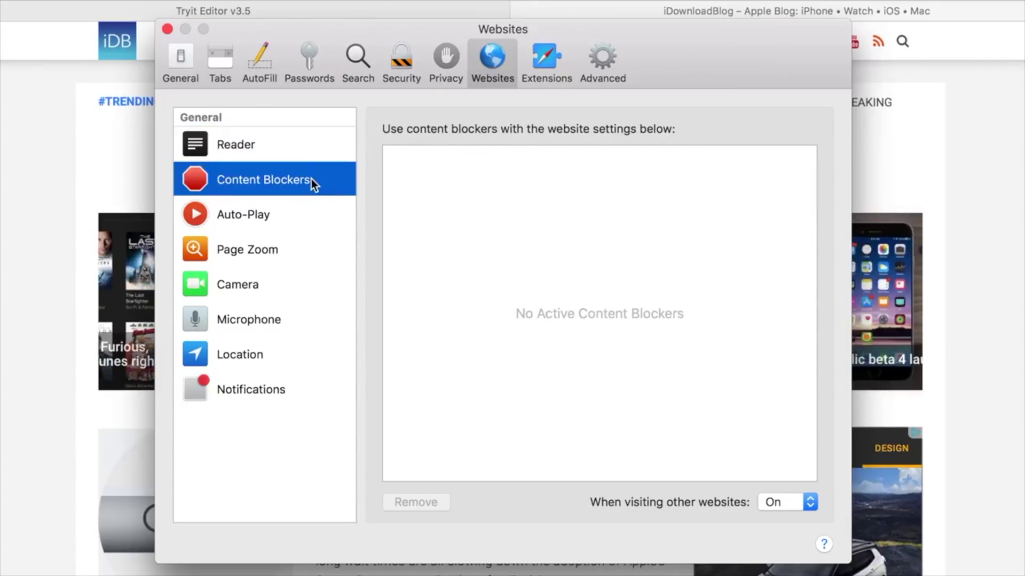
click(309, 211)
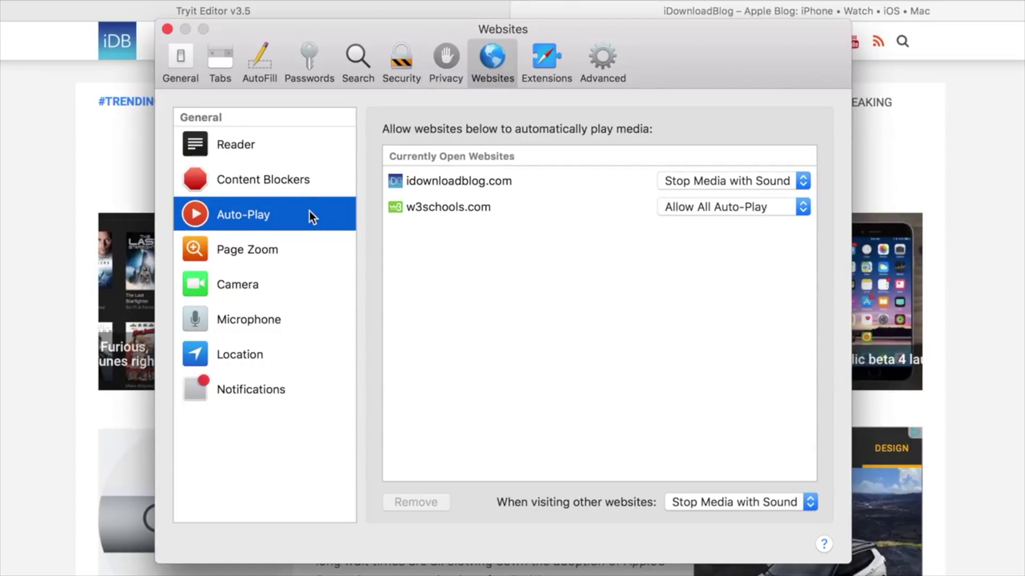
click(306, 255)
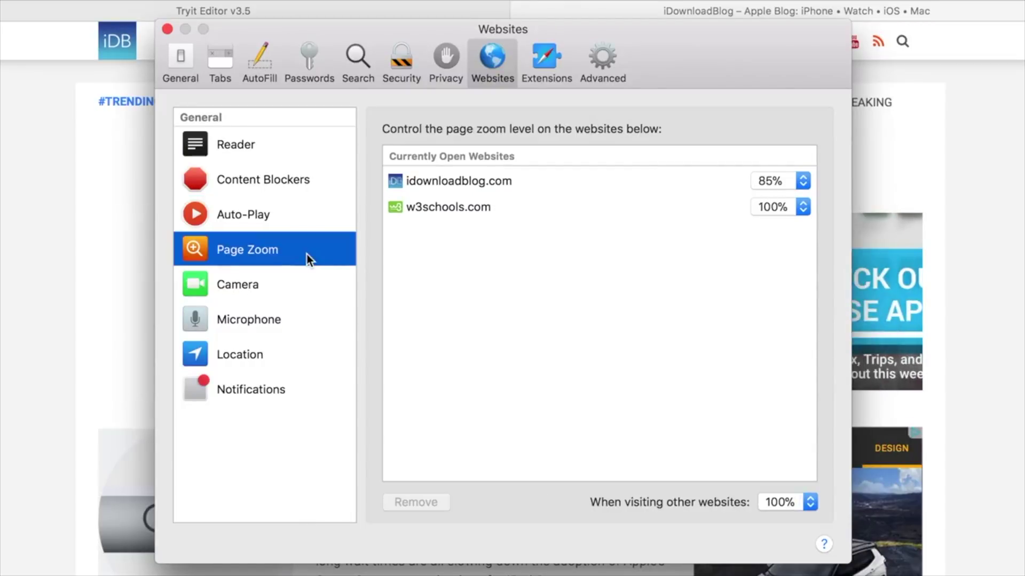
click(308, 291)
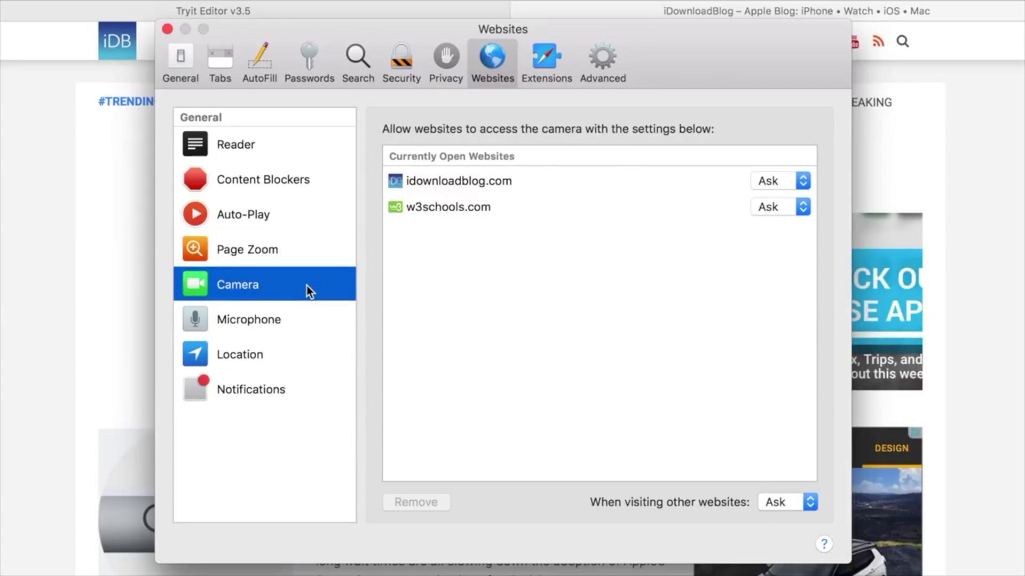
click(302, 322)
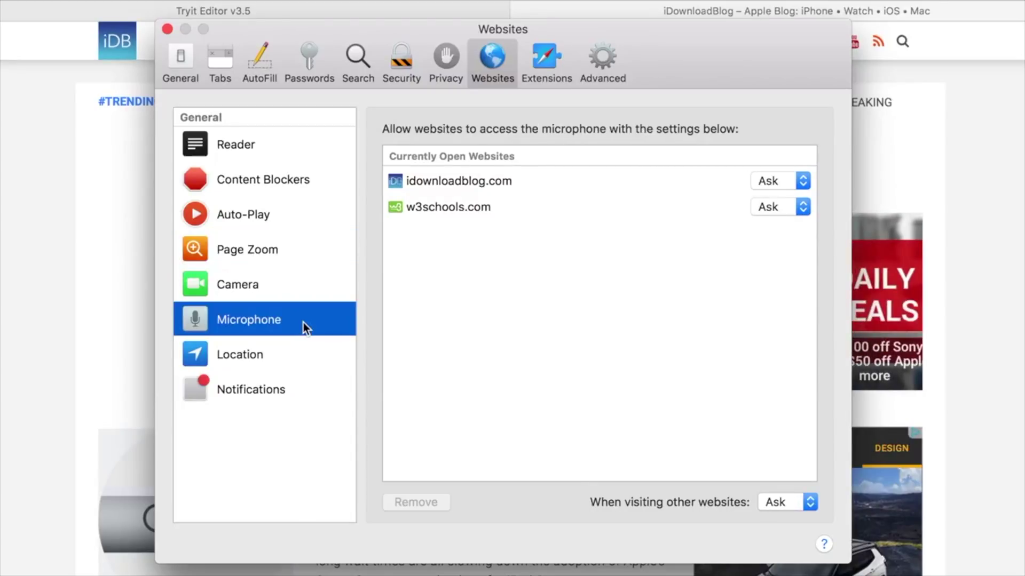
click(299, 351)
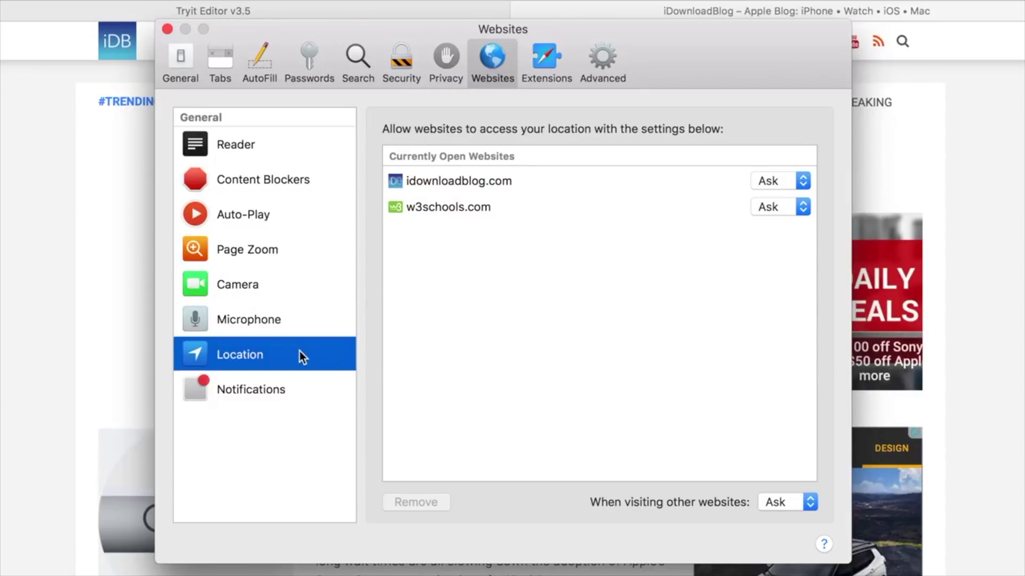
click(302, 389)
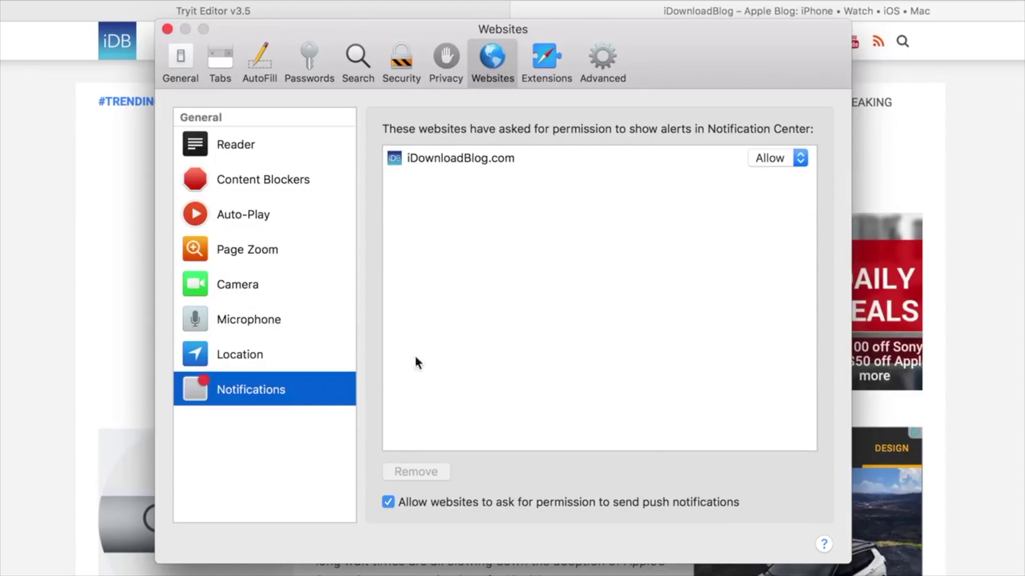
Deny camera access to idownloadblog.com and w3schools.com, then close the iDownloadBlog tab.
click(295, 292)
click(762, 183)
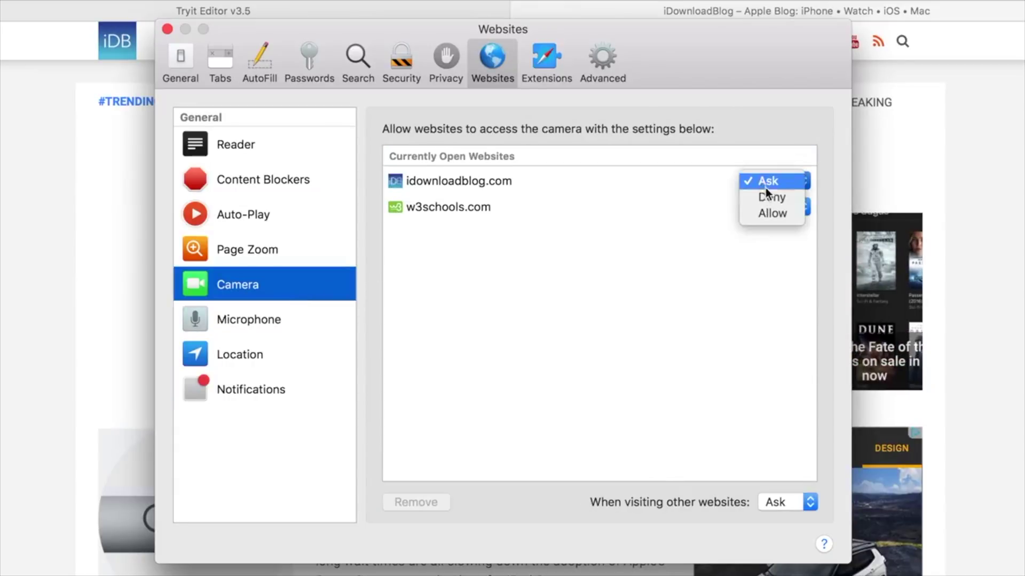
click(769, 197)
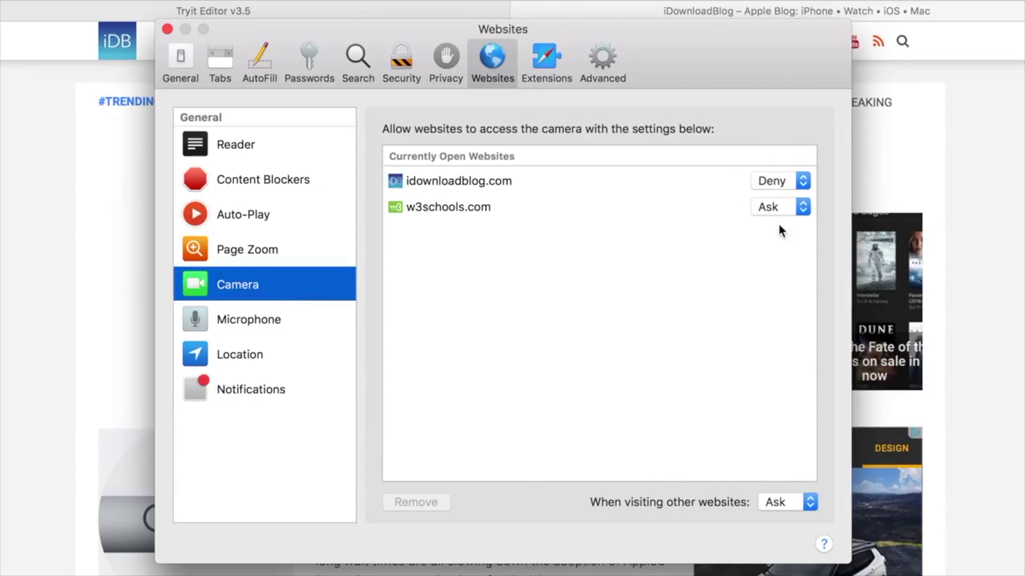
click(793, 208)
click(789, 221)
click(783, 501)
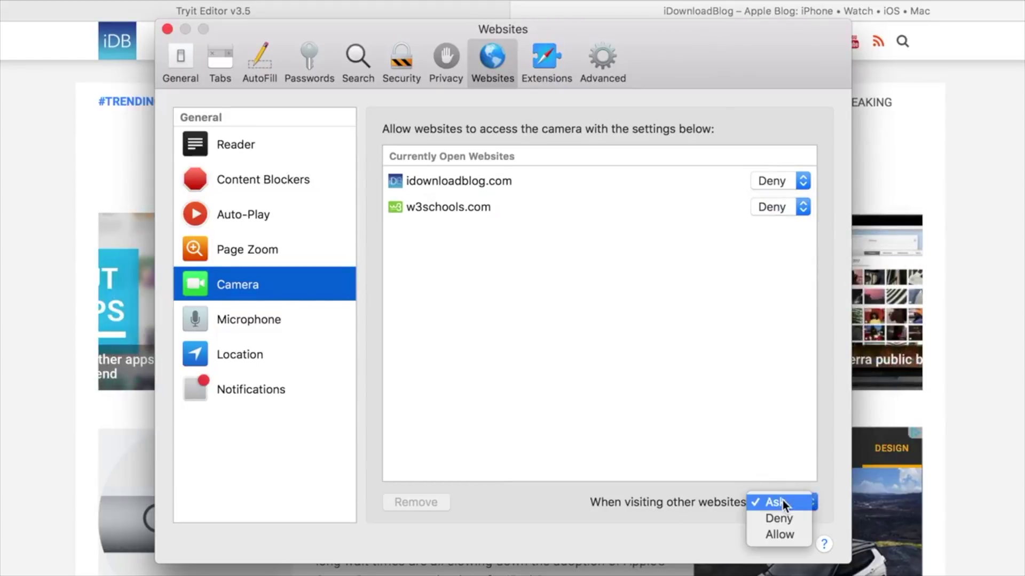
click(819, 516)
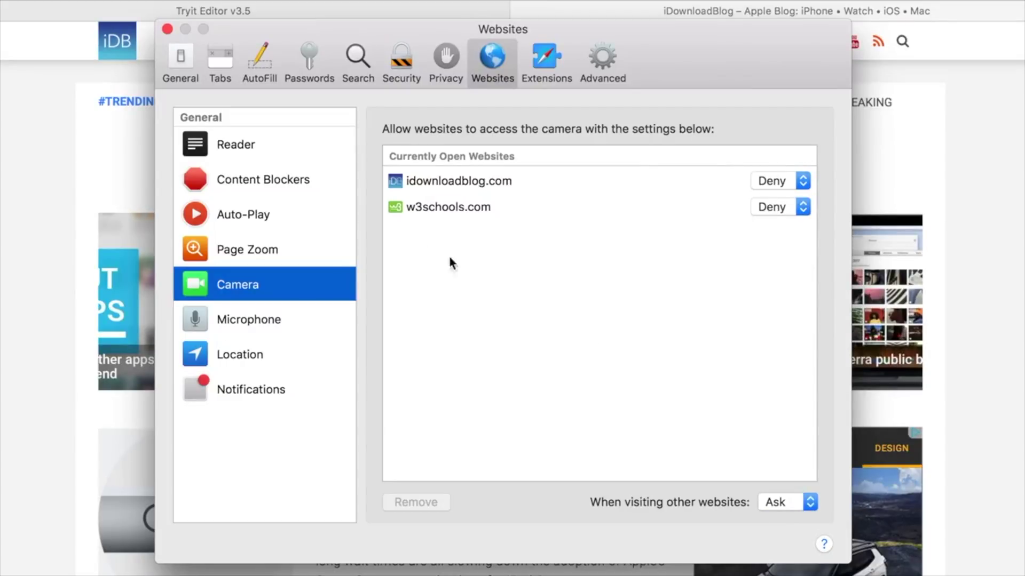
click(327, 213)
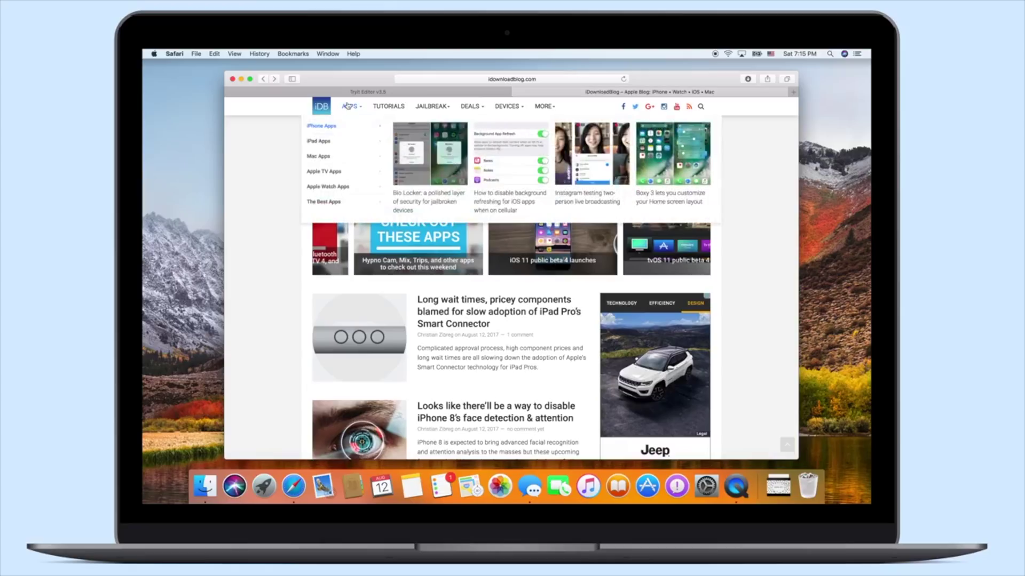
key(super+w)
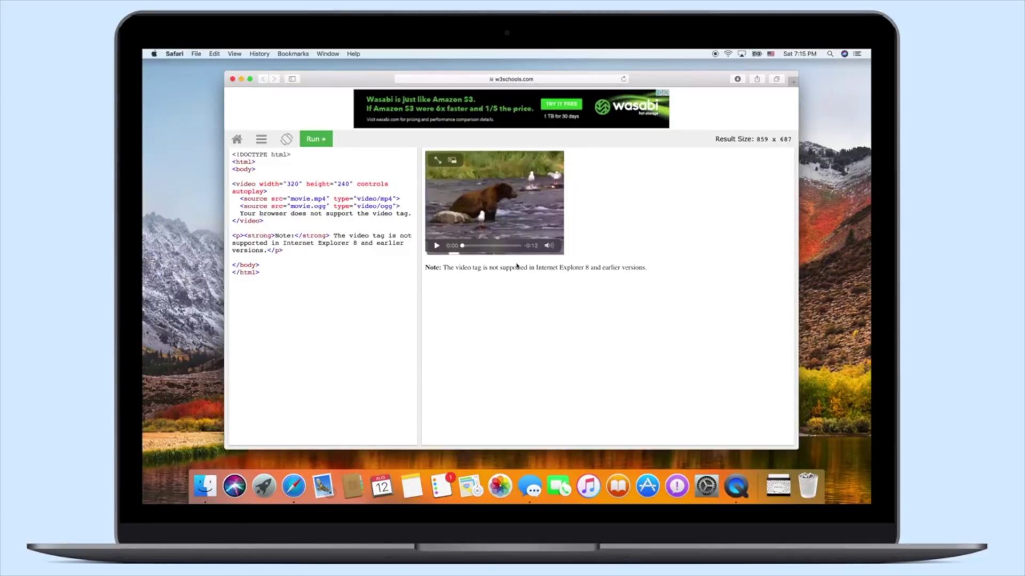
Reload the w3schools Tryit page and pause the autoplaying bear video at 0:04.
key(super+r)
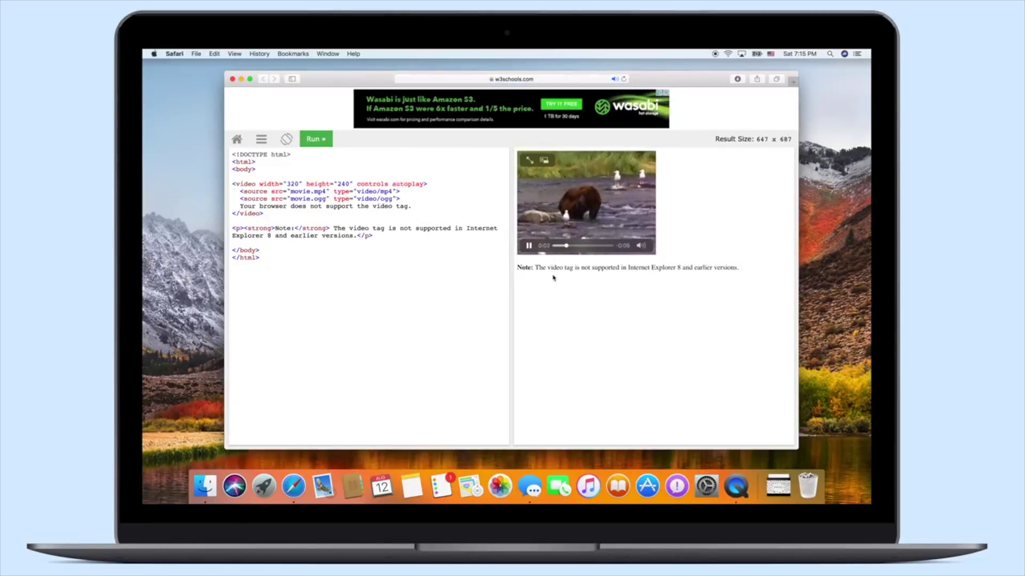
click(529, 246)
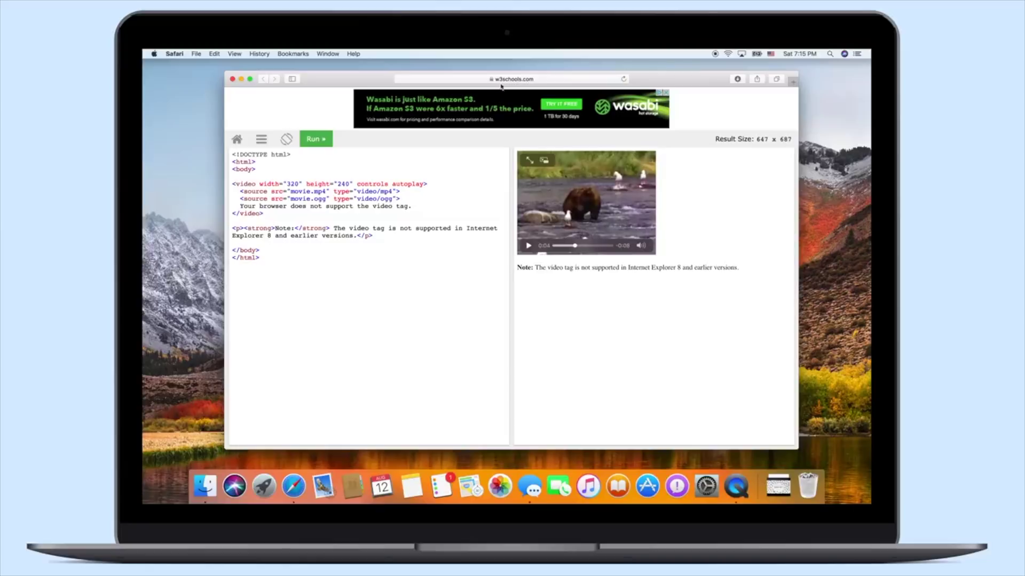
click(175, 54)
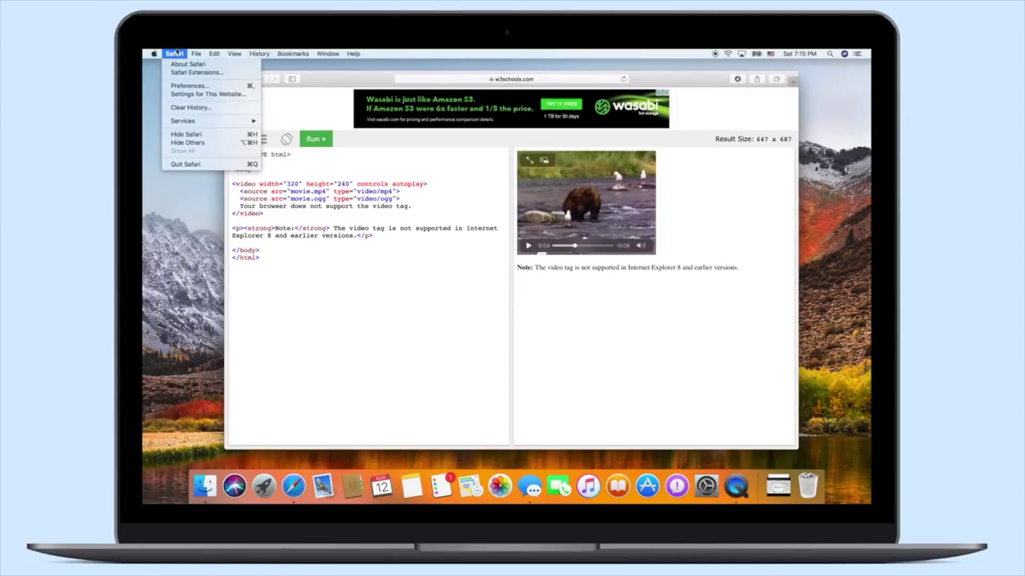
Change w3schools.com's Auto-Play website setting to Never Auto-Play and close the popover.
click(170, 94)
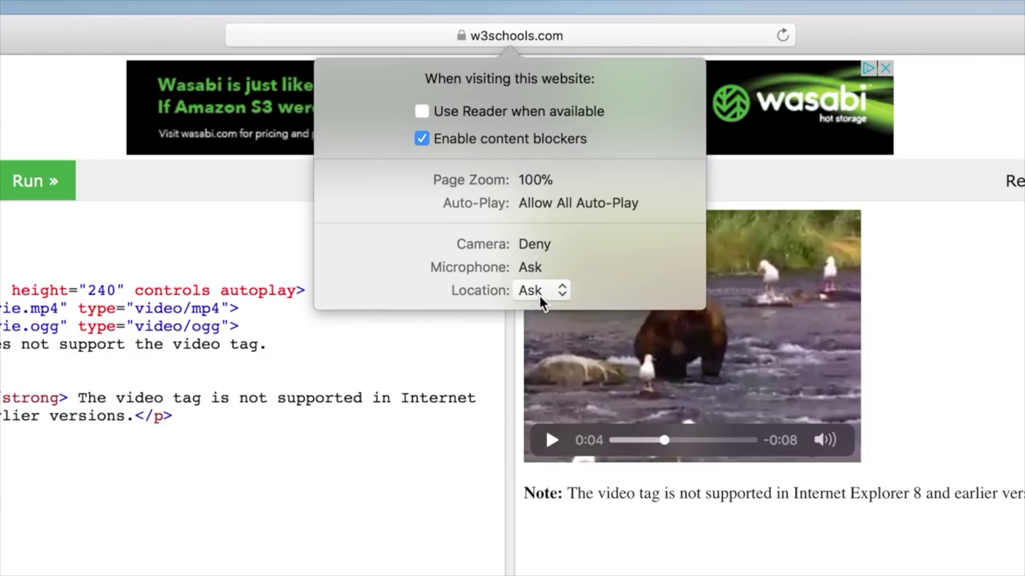
click(595, 205)
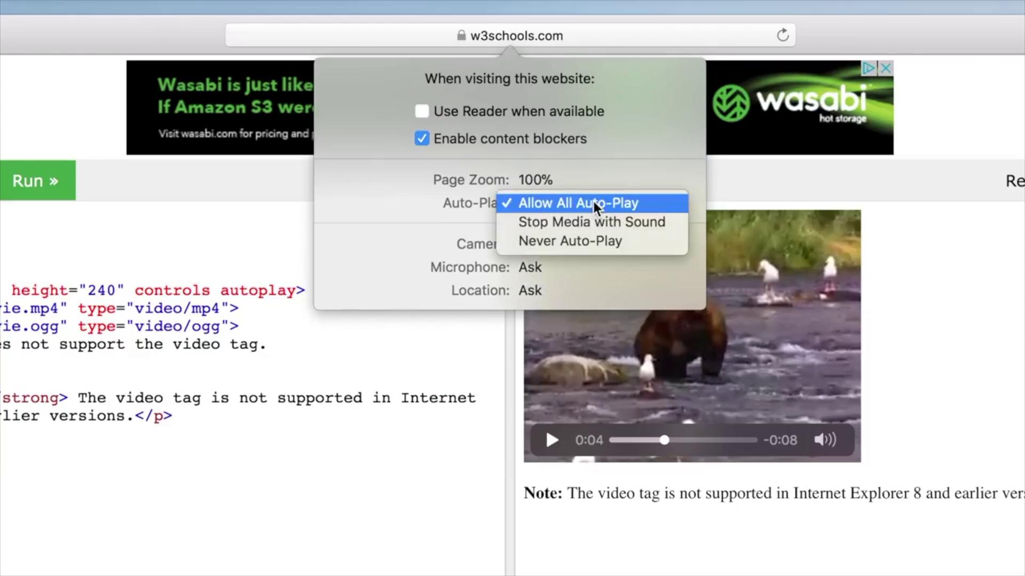
click(667, 238)
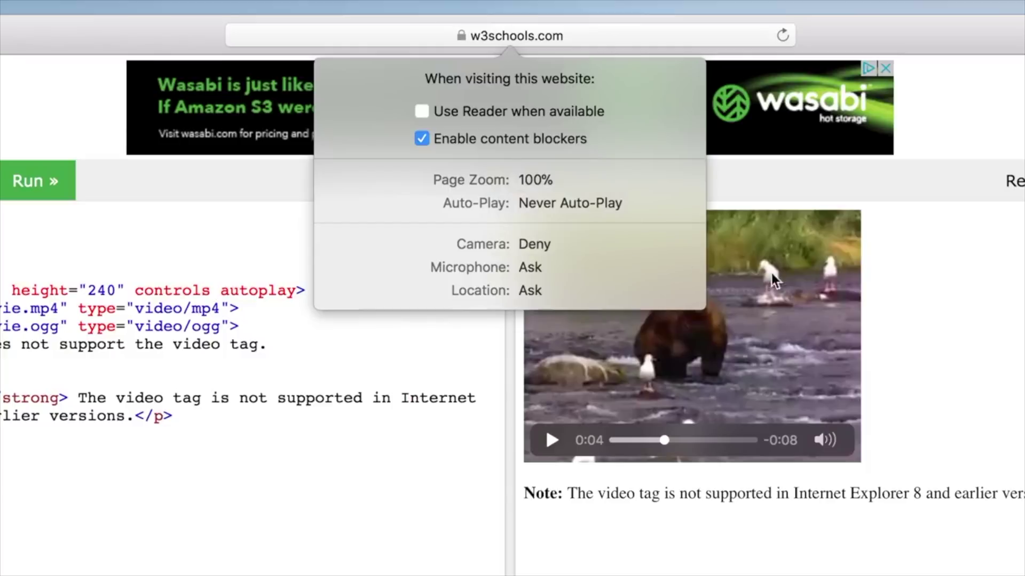
click(878, 298)
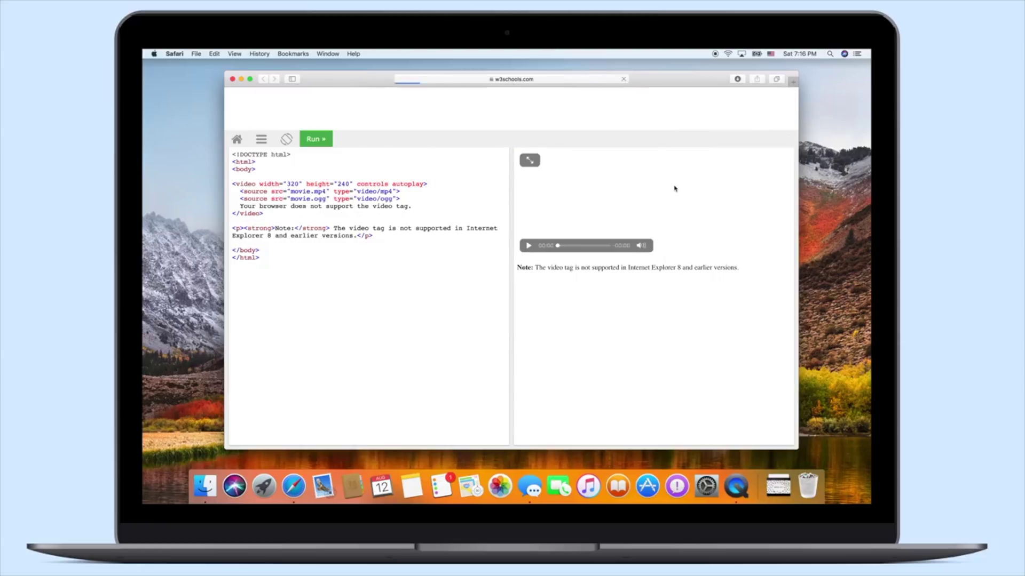
Start the bear video manually and pause it again at 0:02.
click(528, 246)
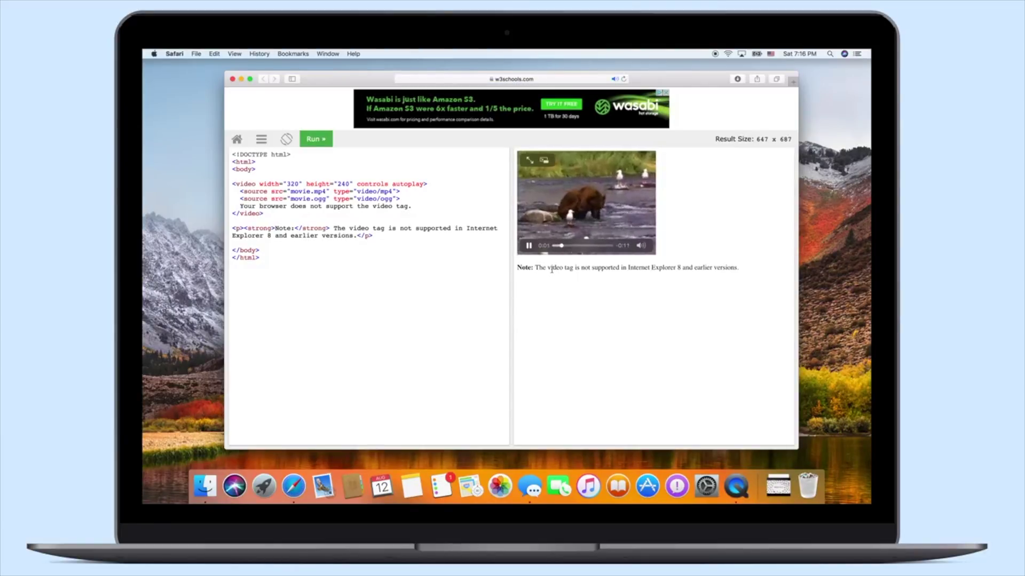
key(space)
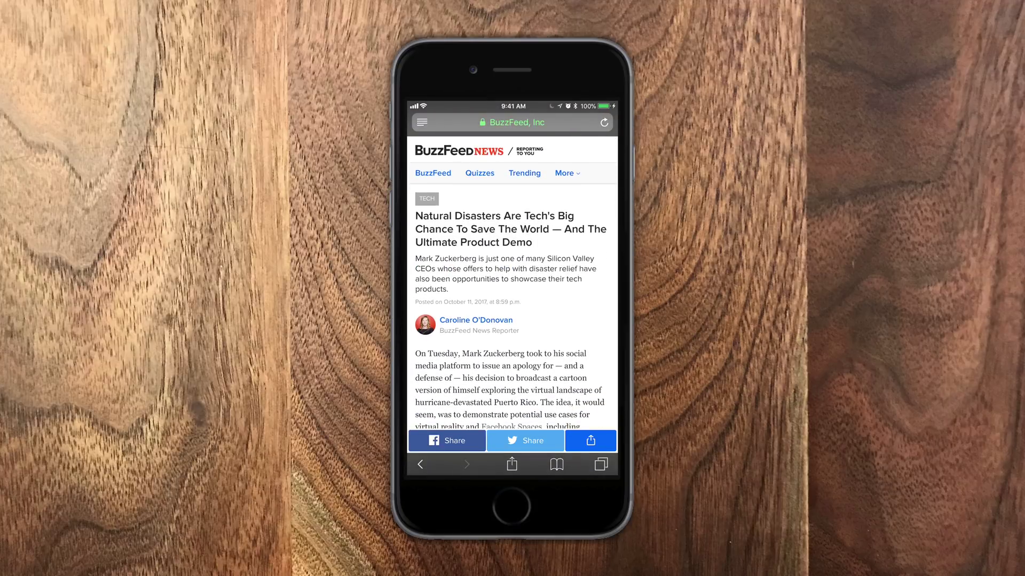
Bring up the Automatic Reader View options from the Reader icon in the address bar.
click(421, 122)
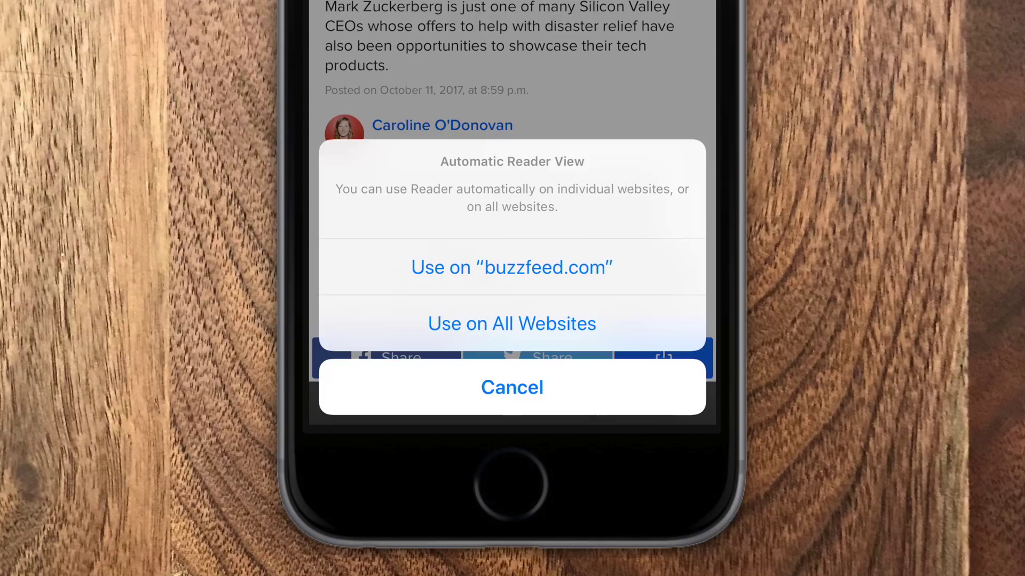
Choose to use Reader automatically on buzzfeed.com and scroll through the article in Reader.
click(512, 324)
click(511, 267)
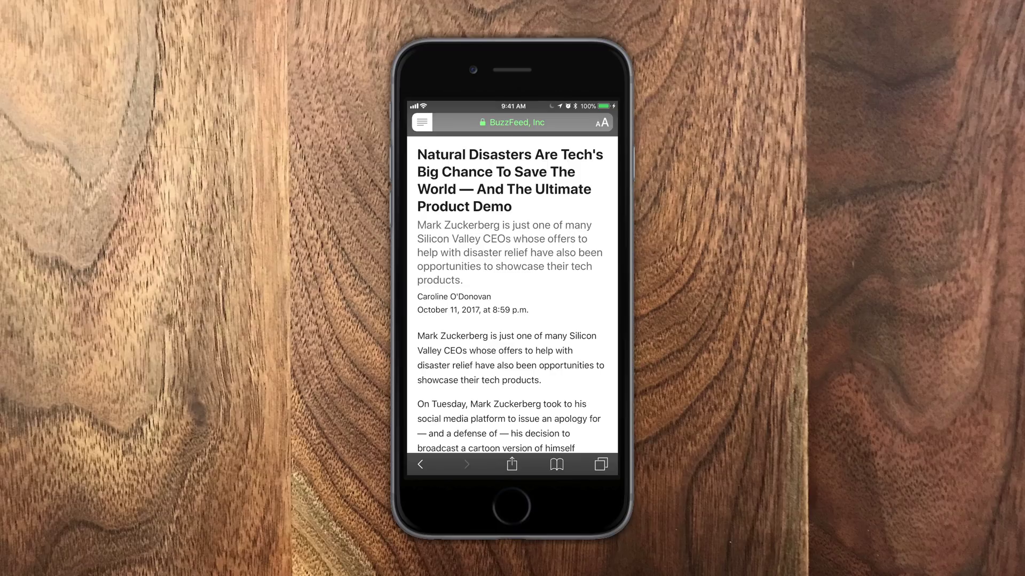
scroll(512, 294, down, 15)
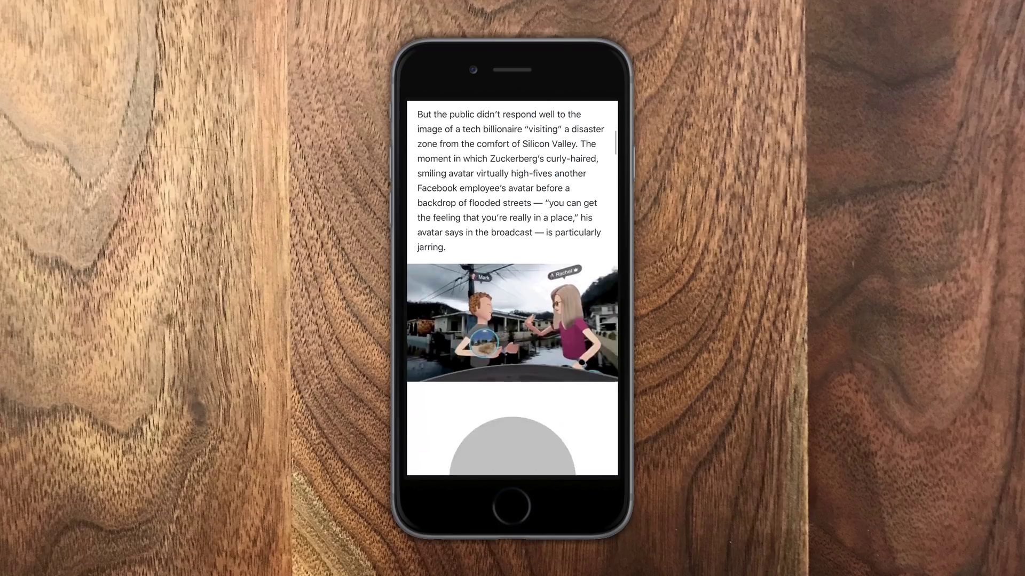
scroll(512, 289, down, 20)
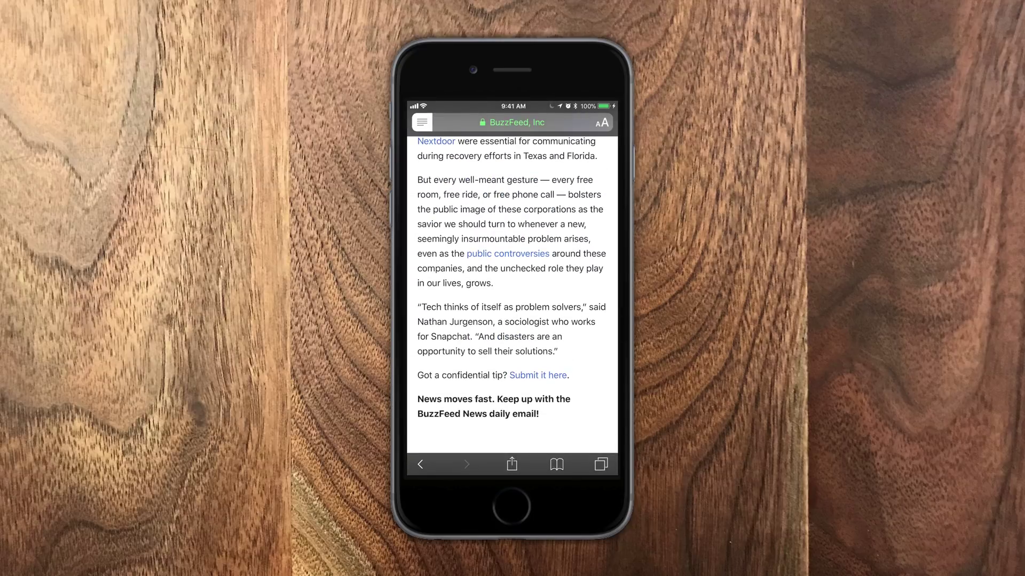
scroll(512, 294, up, 20)
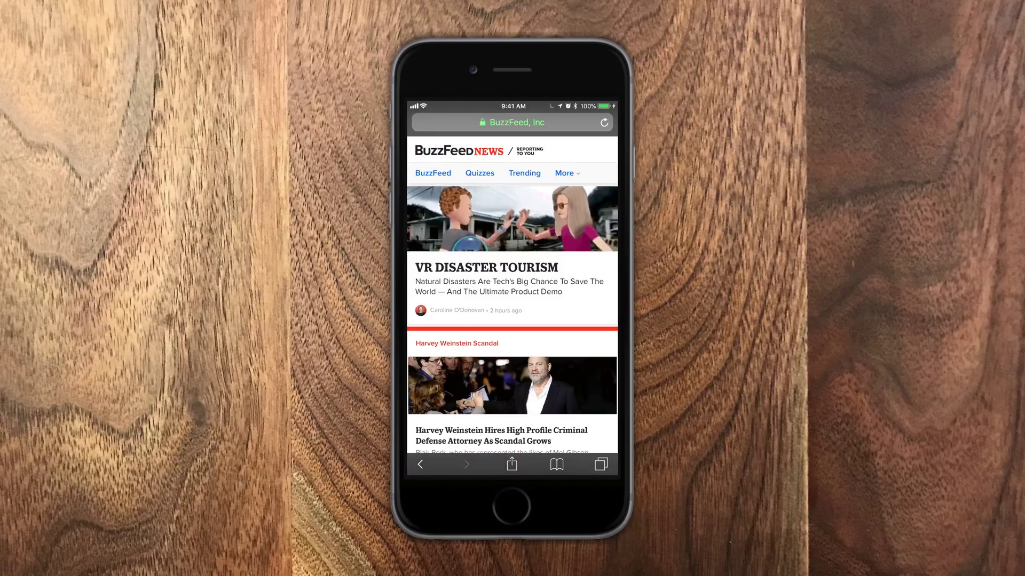
Open the Boy Scouts article in Reader view and swipe back to the front page.
scroll(513, 293, down, 15)
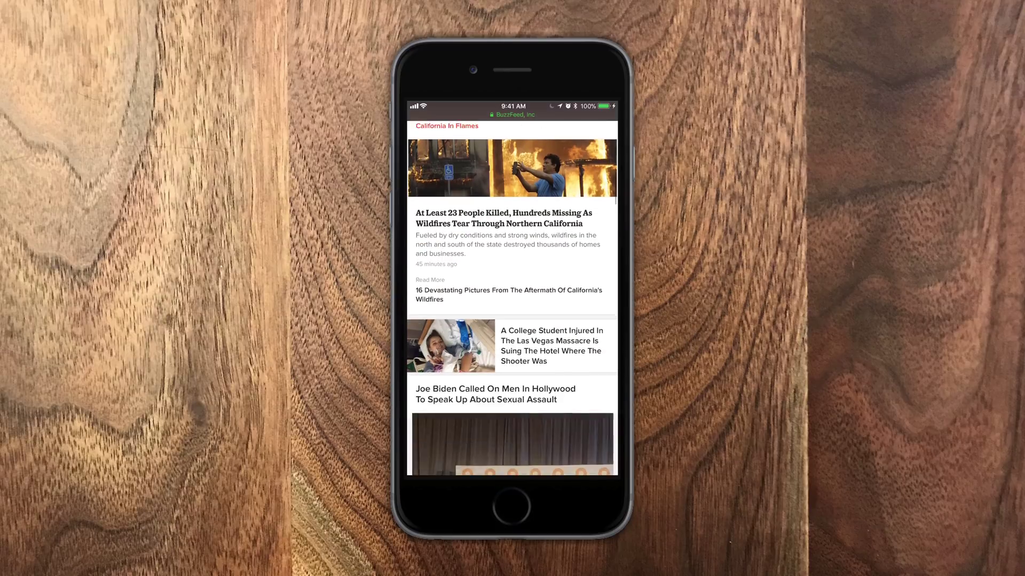
scroll(512, 294, down, 15)
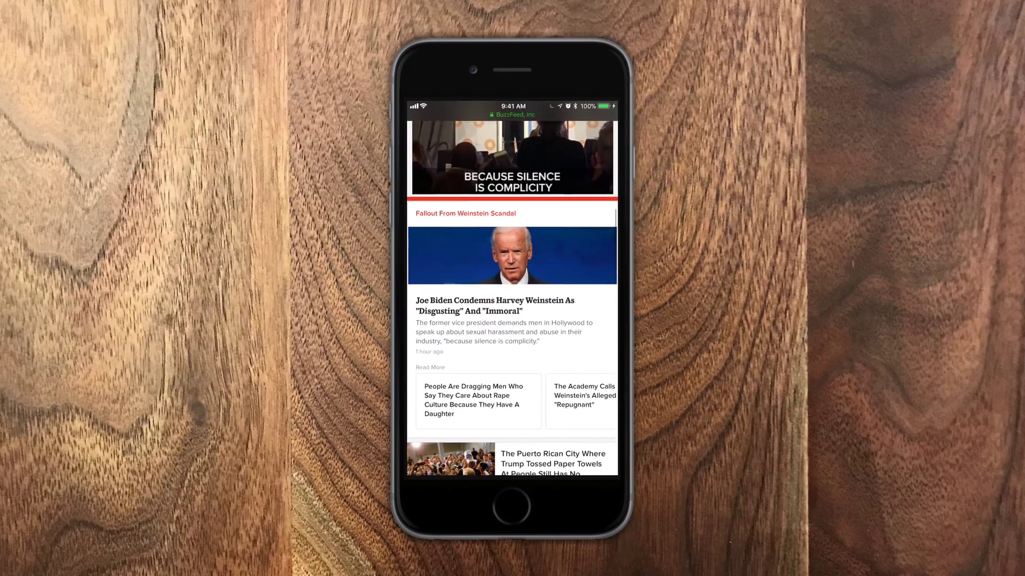
click(549, 330)
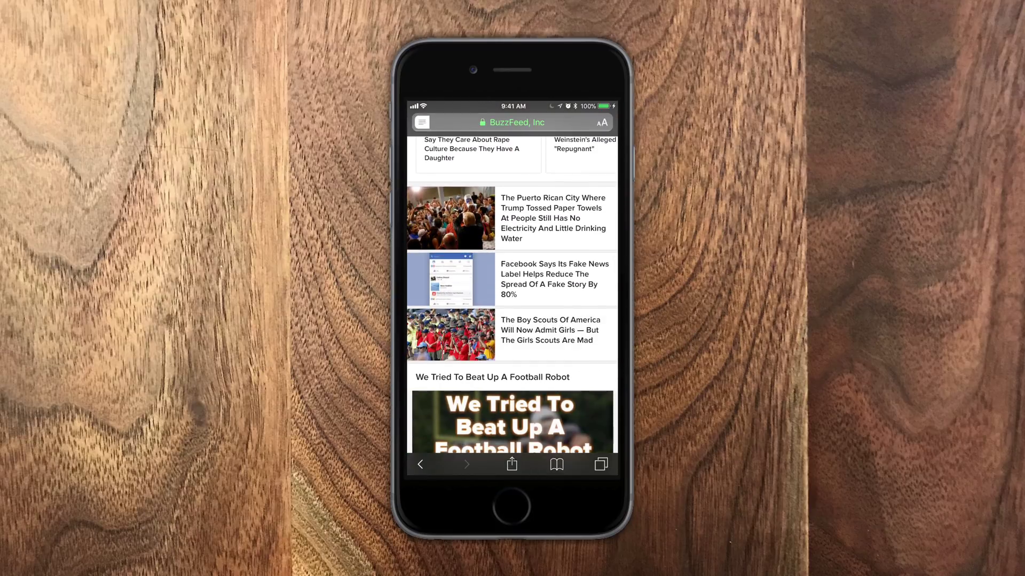
scroll(513, 293, down, 10)
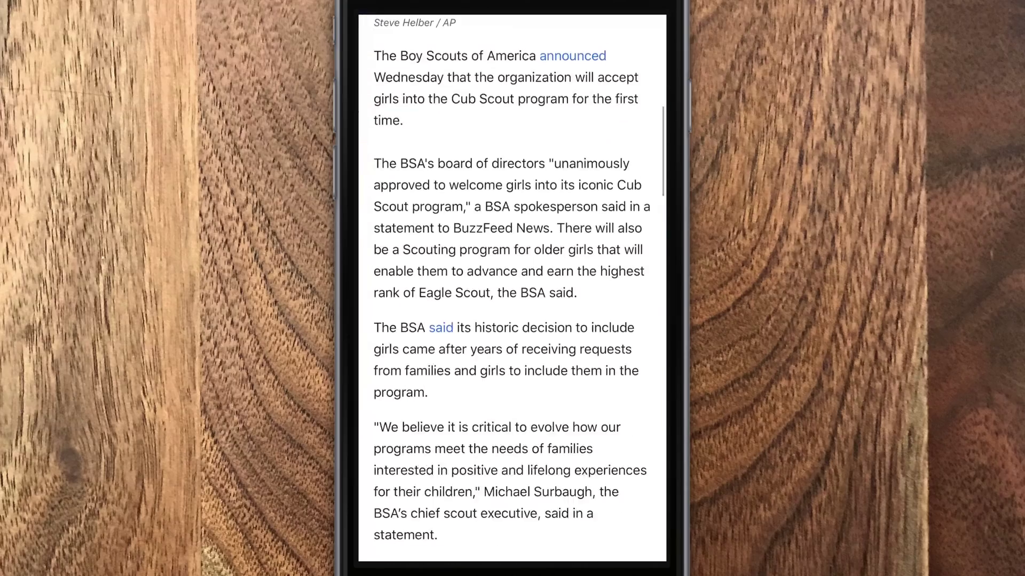
drag(410, 294, 560, 293)
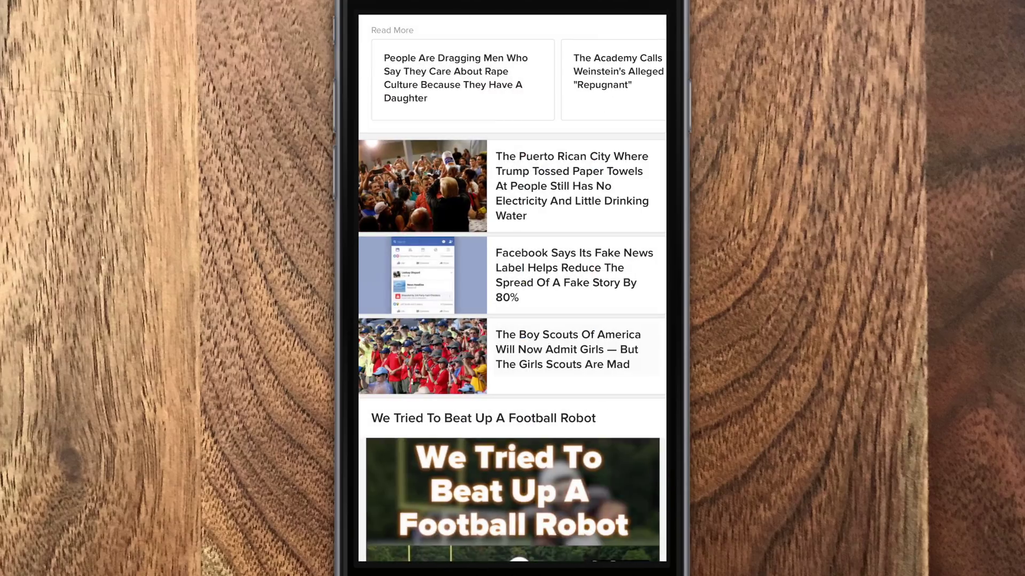
Open the Twitter Bots article, return, then open the Sarah Silverman show article.
scroll(512, 294, down, 10)
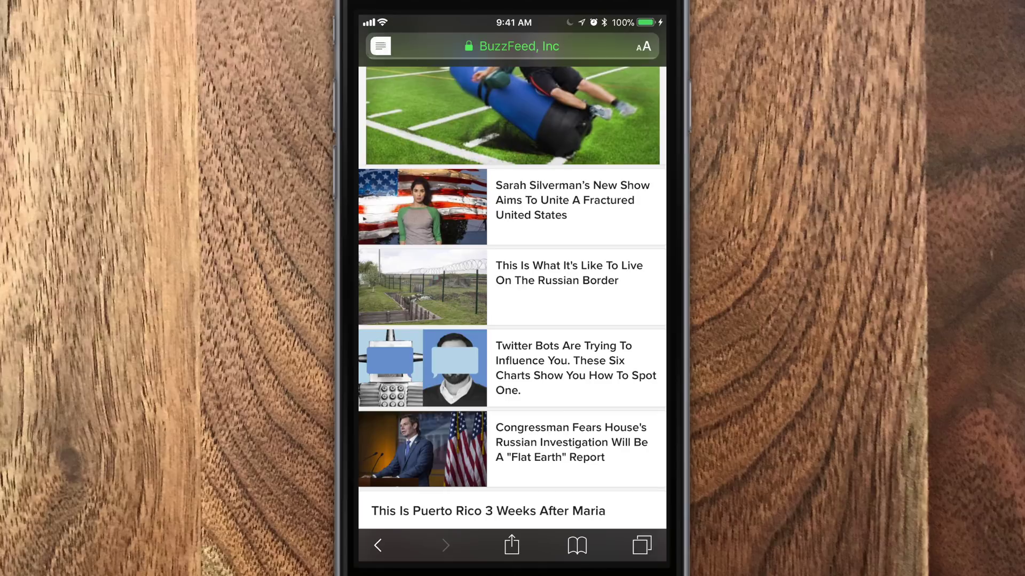
click(575, 369)
scroll(513, 293, down, 15)
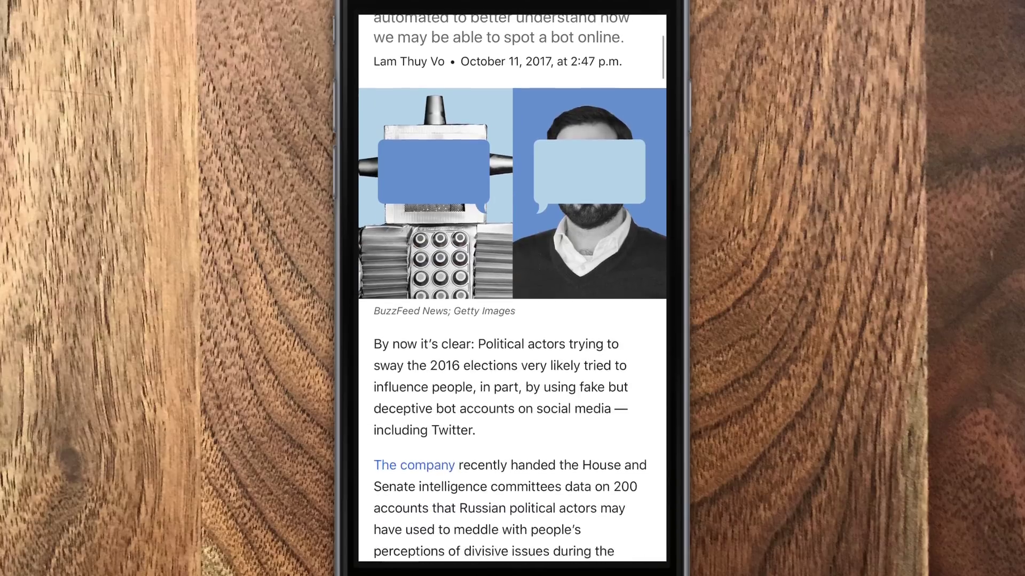
scroll(512, 293, down, 15)
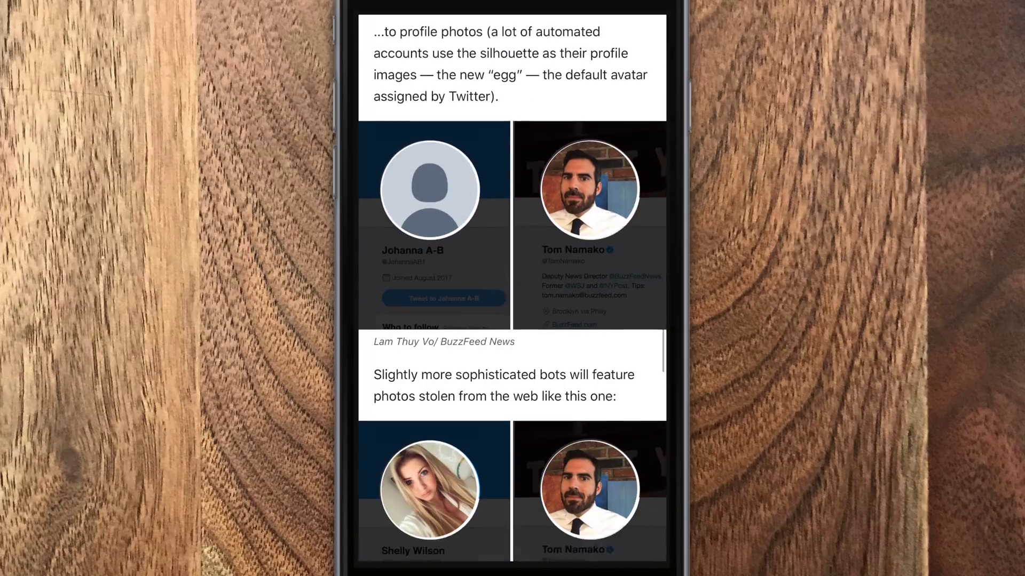
scroll(512, 294, up, 20)
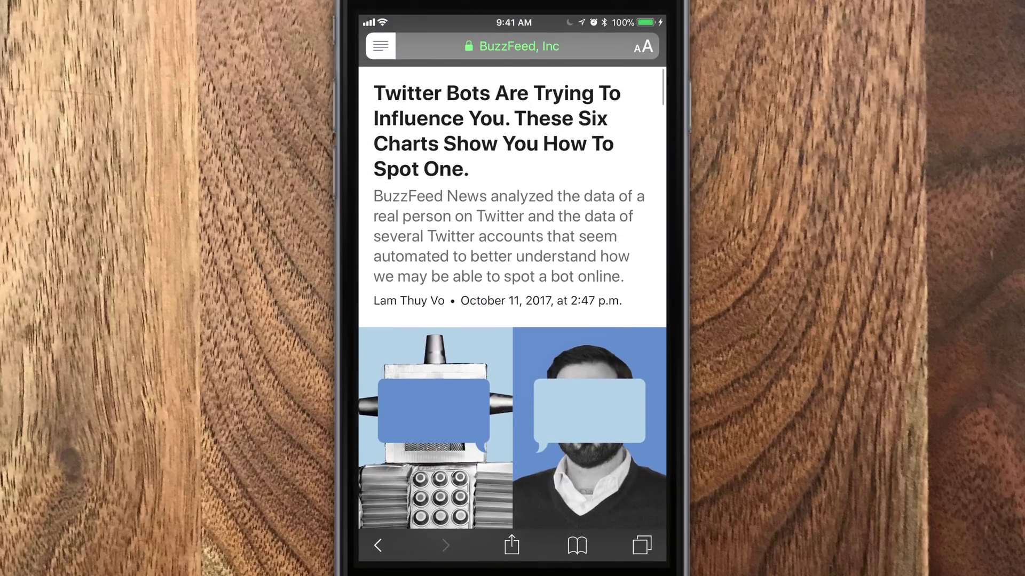
drag(360, 293, 640, 293)
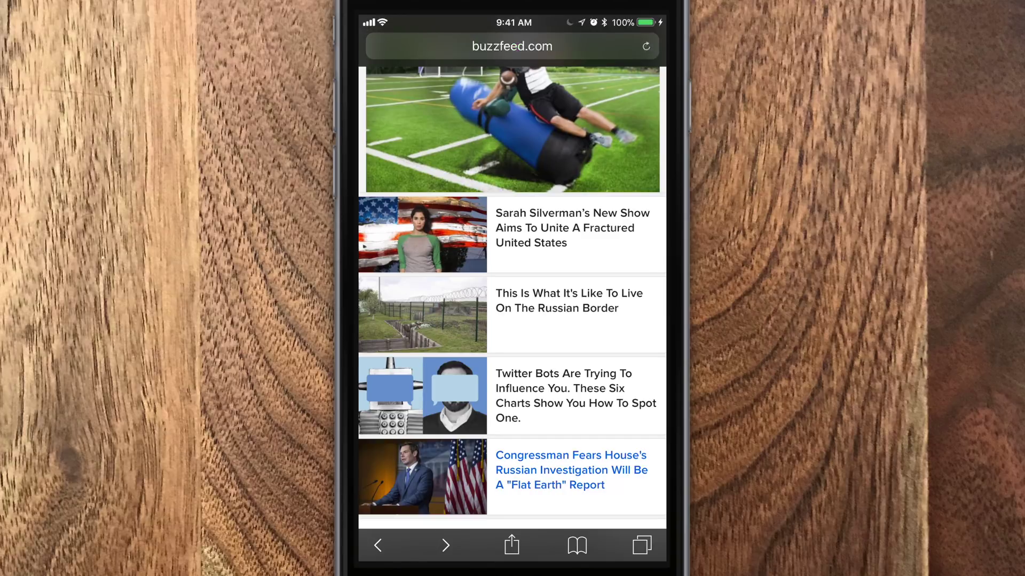
click(572, 228)
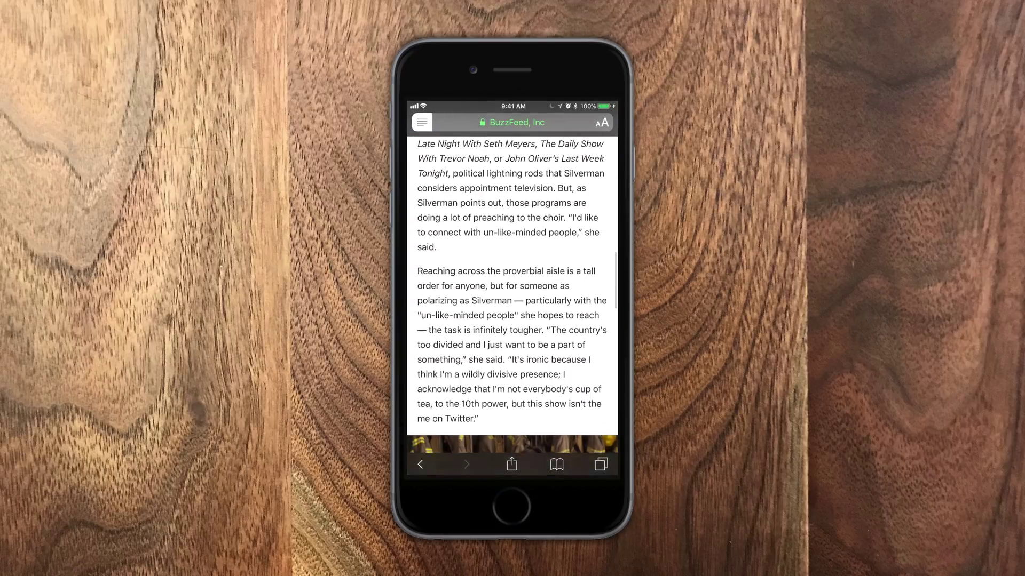
scroll(512, 293, up, 5)
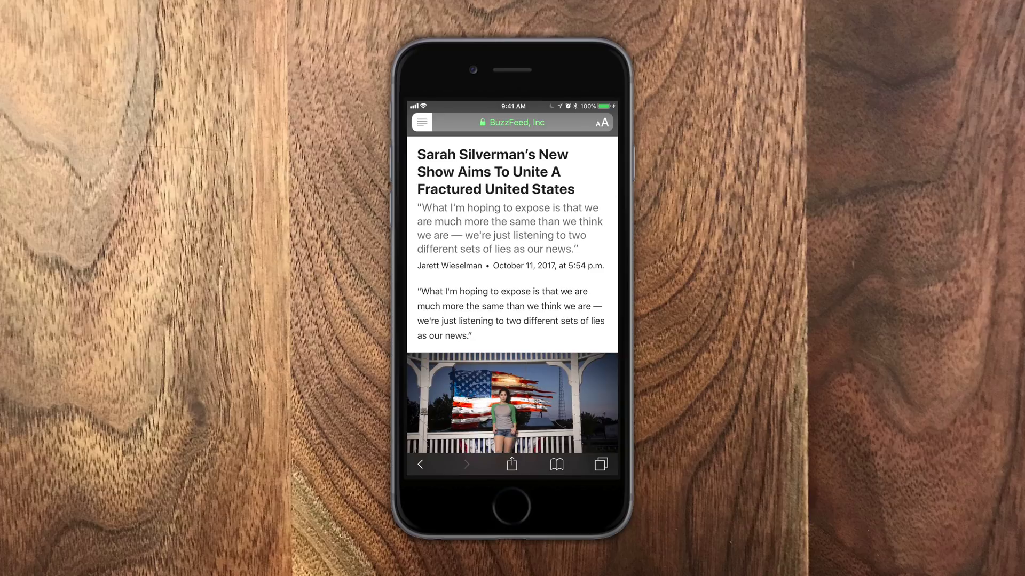
Exit Reader on the Silverman article, stop automatic Reader for buzzfeed.com, and go home.
click(422, 122)
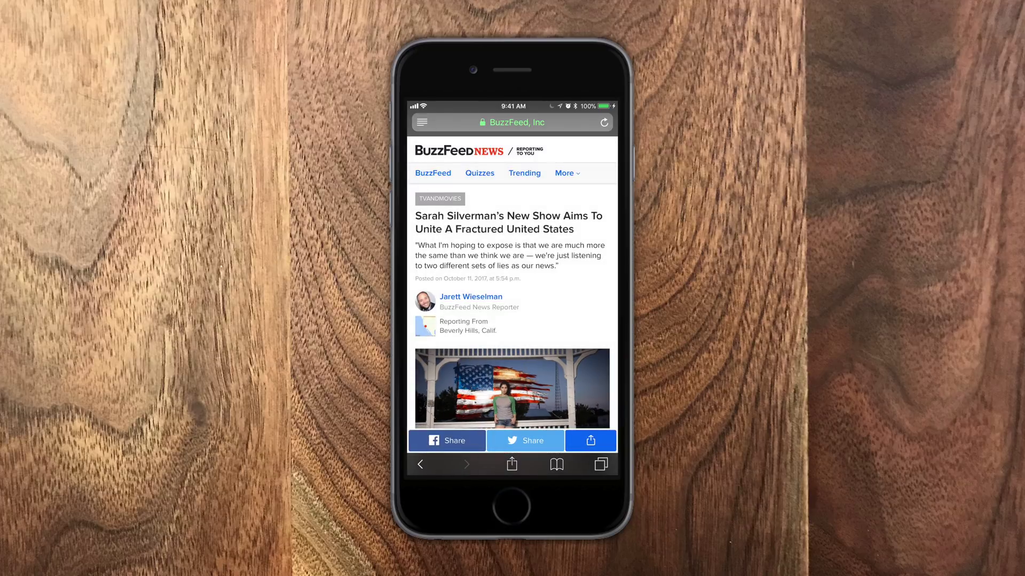
scroll(513, 294, down, 15)
scroll(512, 294, down, 15)
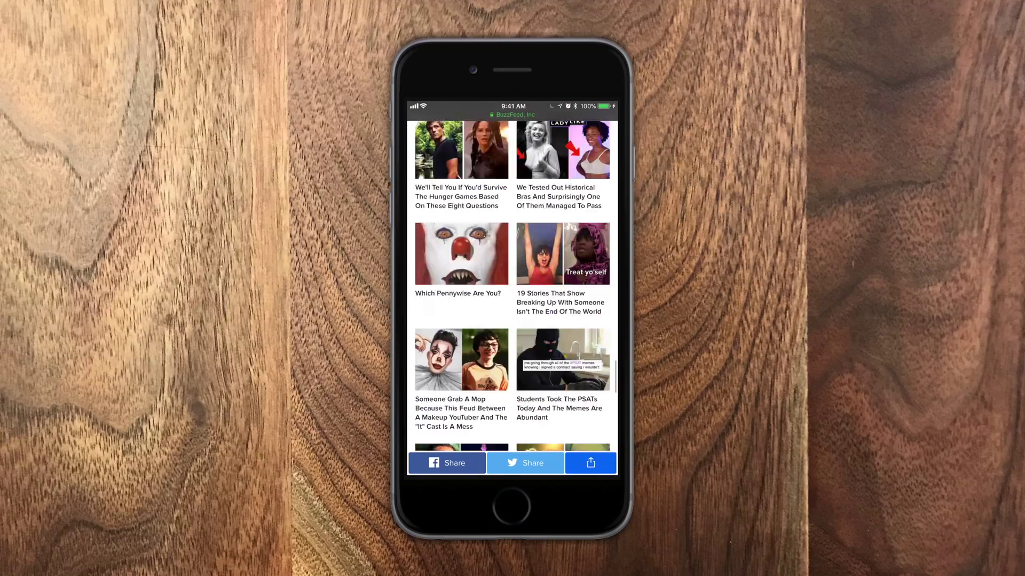
scroll(512, 293, up, 20)
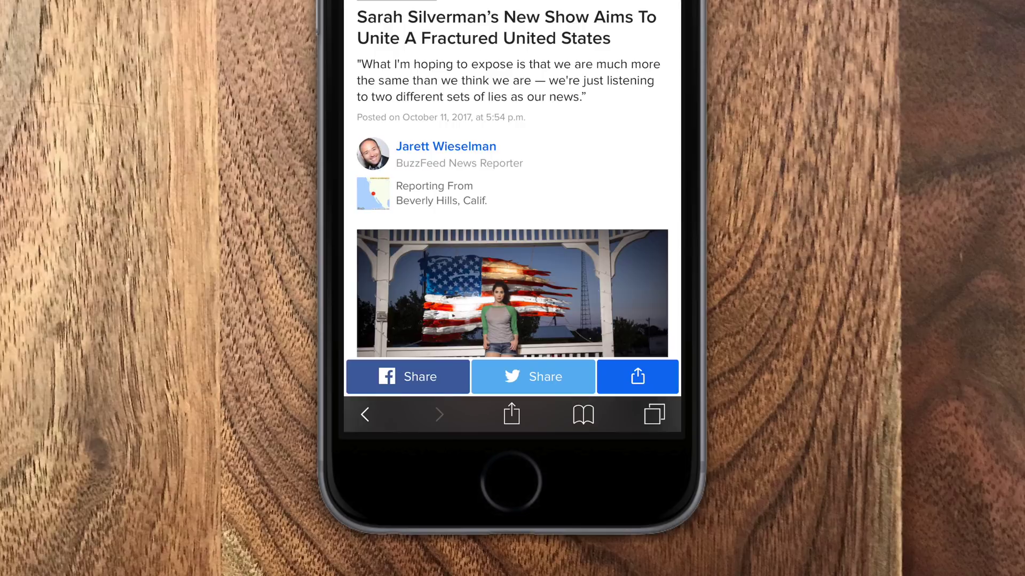
click(512, 301)
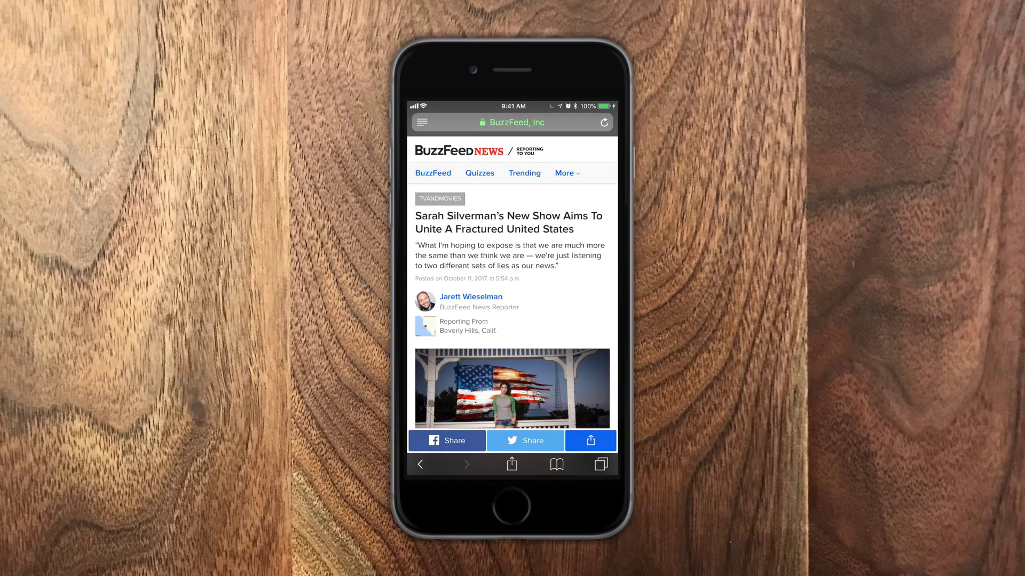
key(super)
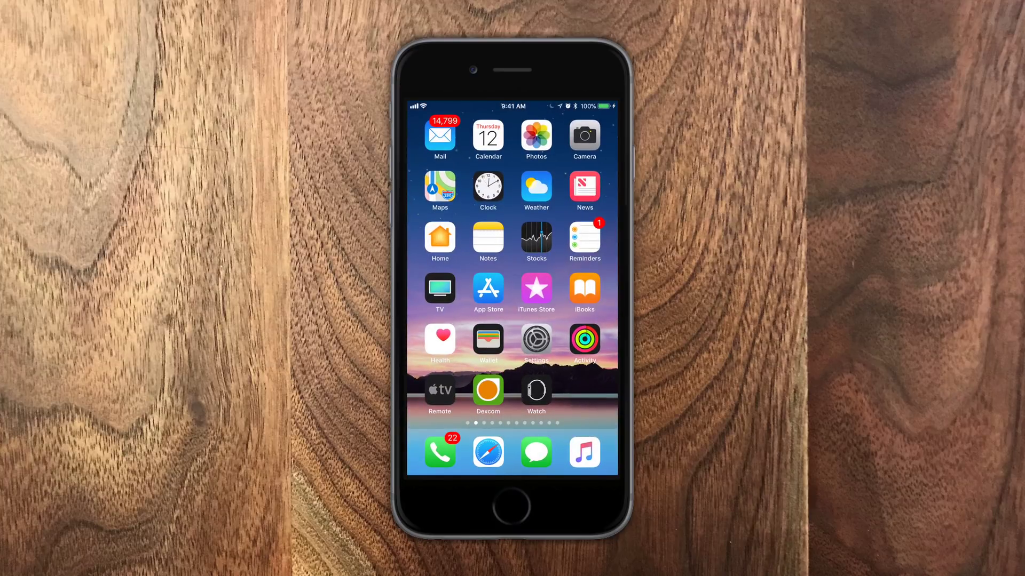